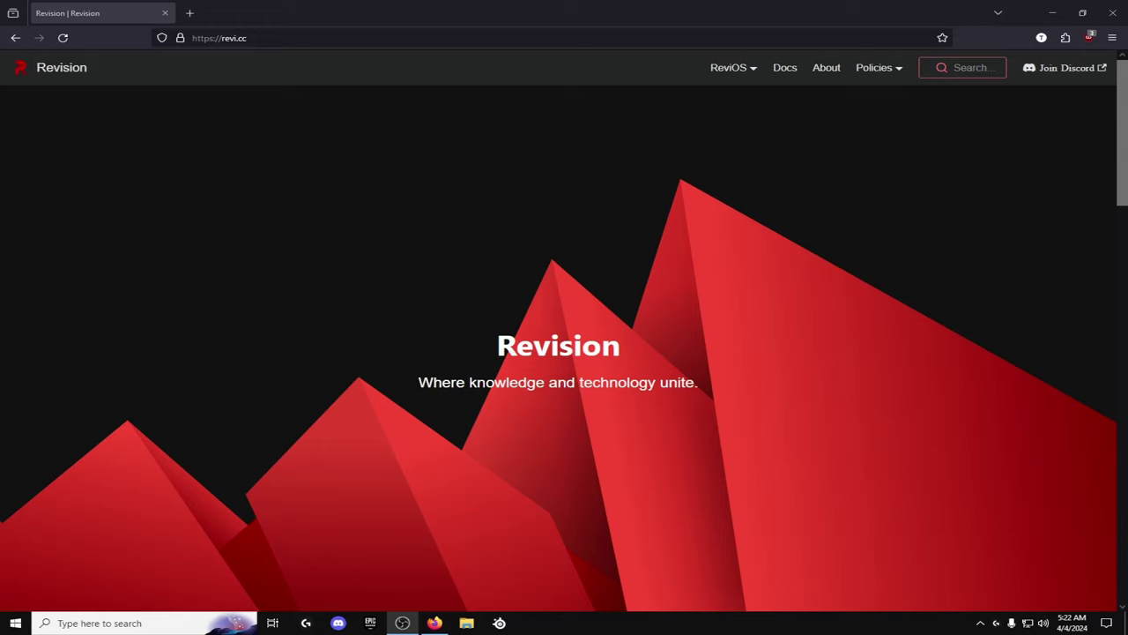
Open the ReviOS downloads page on the Revision website and go to the Playbook section.
mouse_move(720, 70)
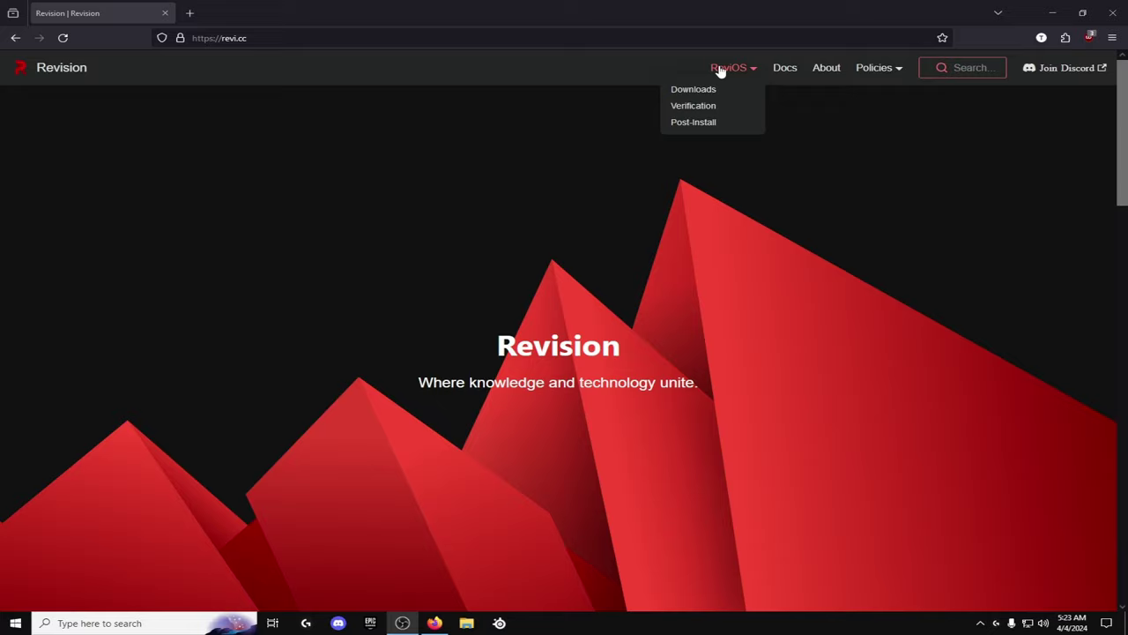
click(709, 92)
scroll(469, 335, down, 3)
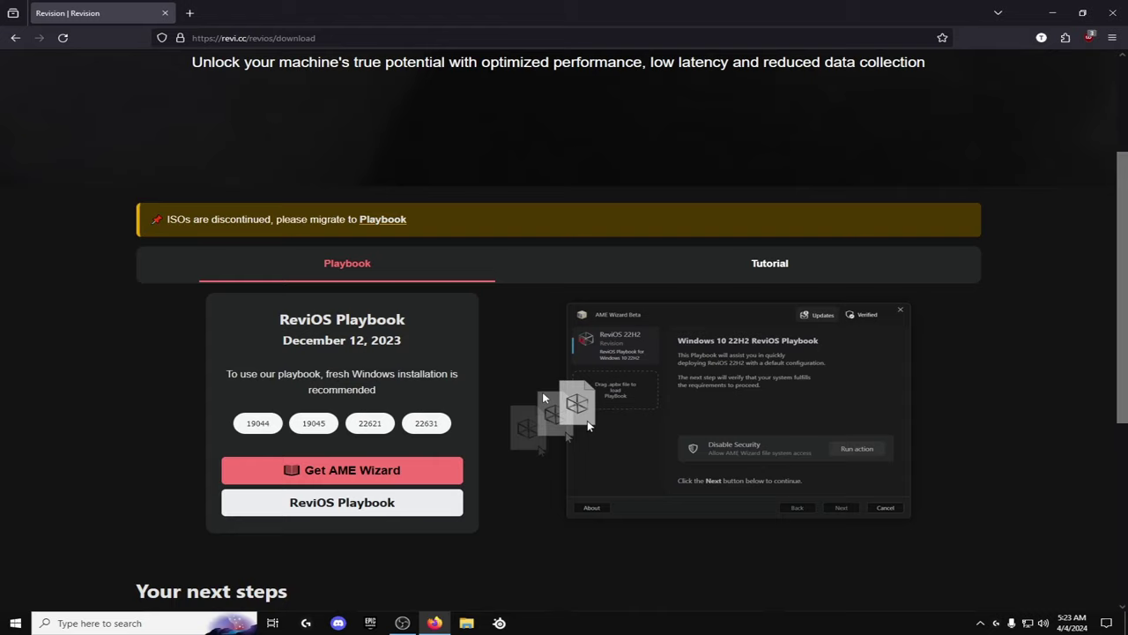
View the Reset this PC options in Windows Settings, then cancel the reset and close Settings.
click(188, 622)
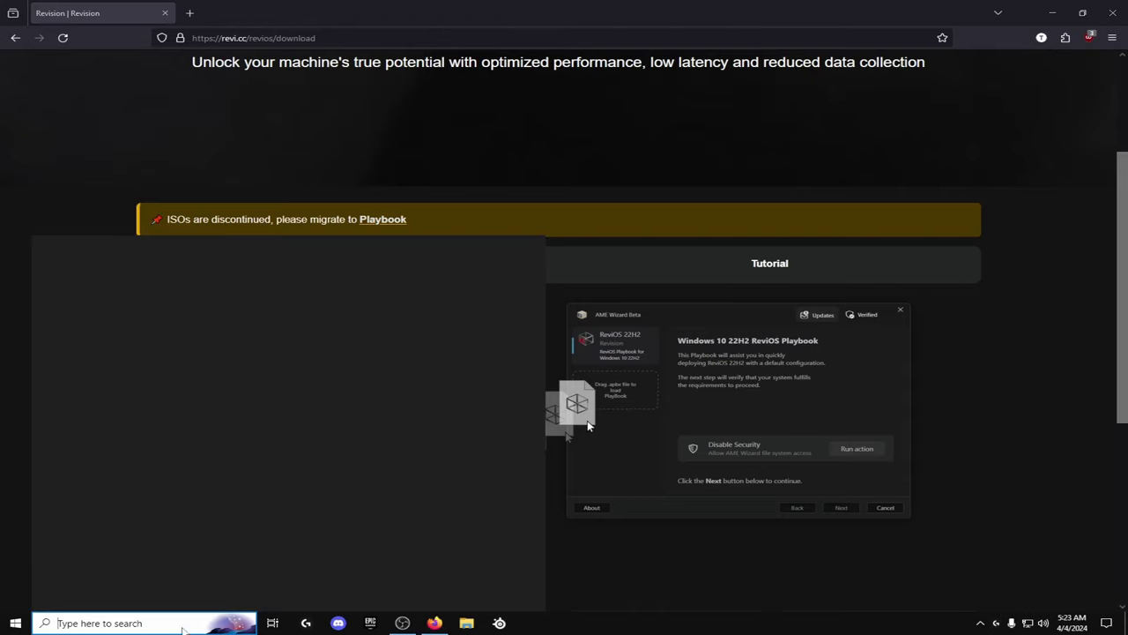
text(sett)
click(403, 350)
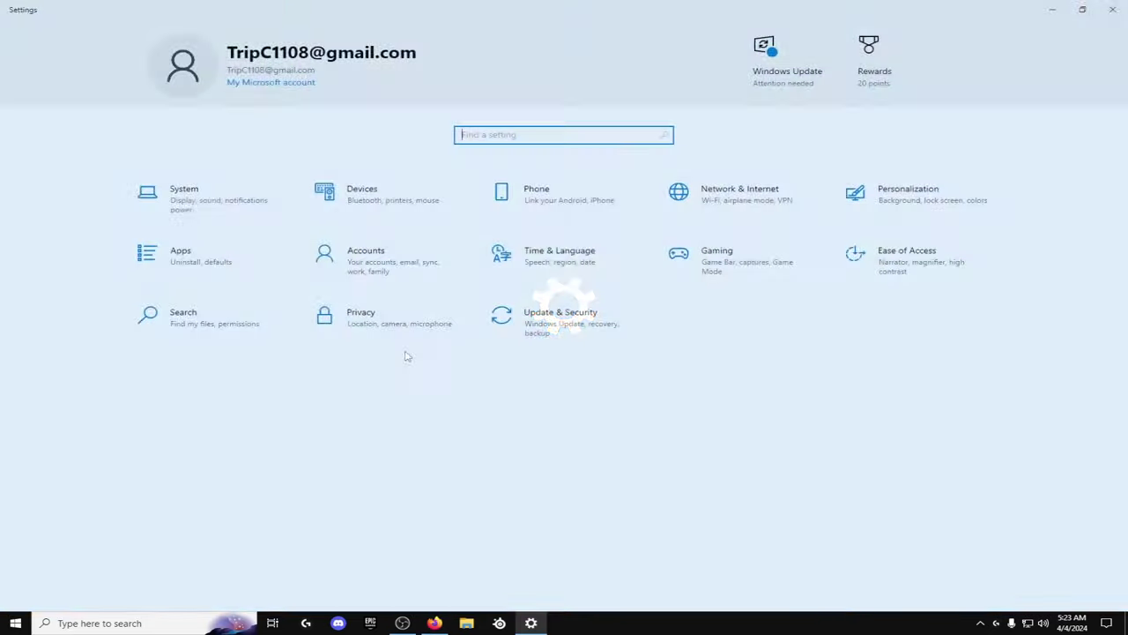
text(reset)
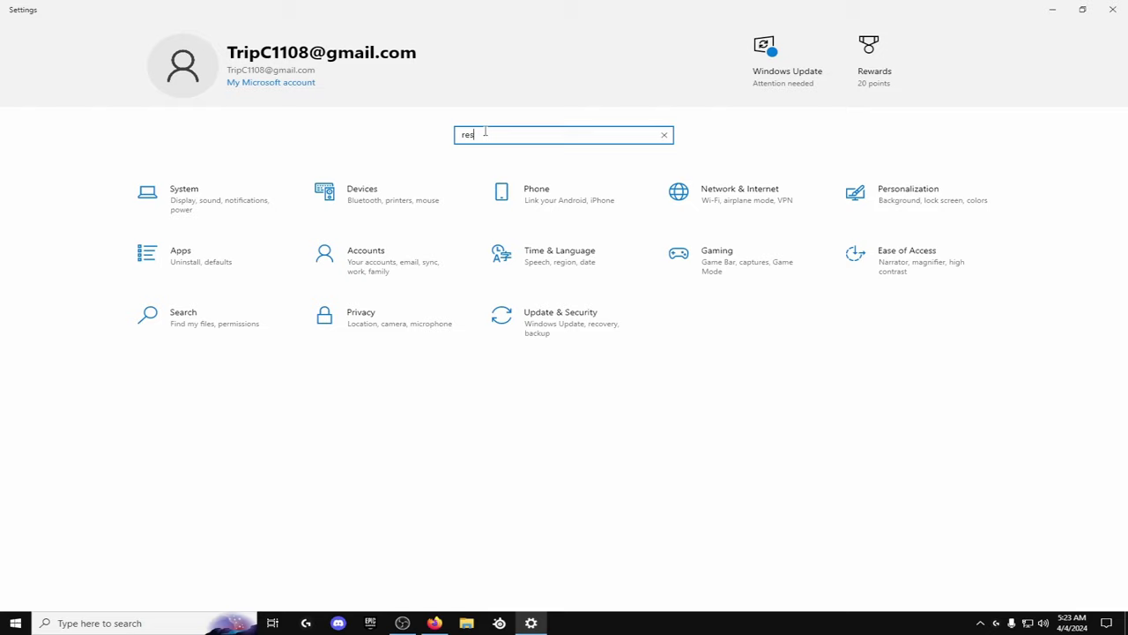
click(554, 160)
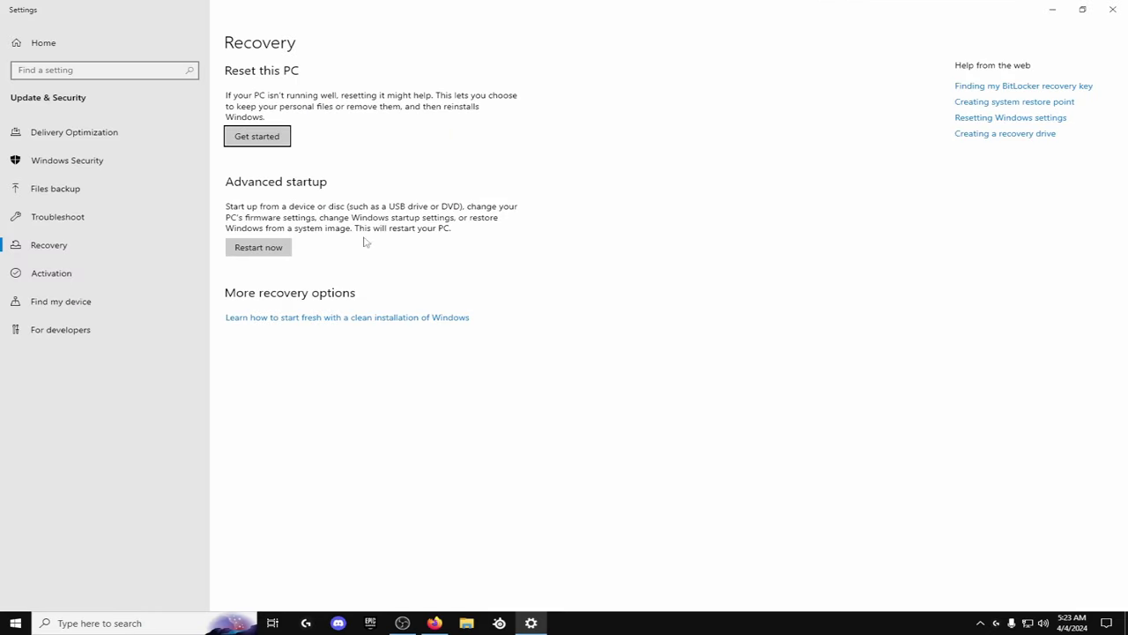
click(267, 137)
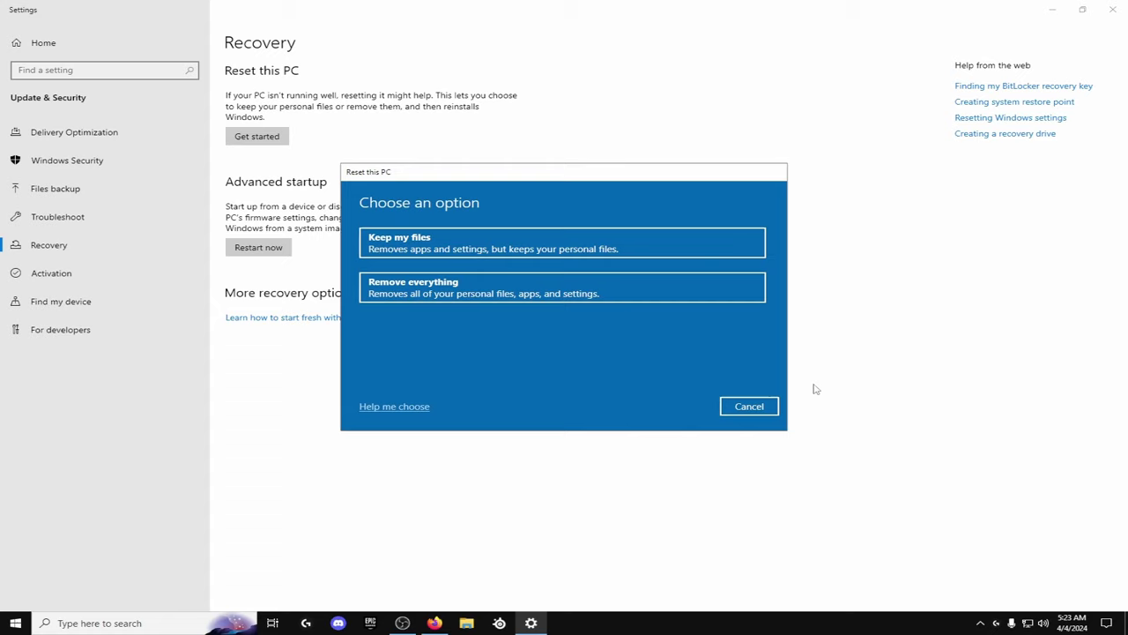
click(749, 407)
click(1112, 9)
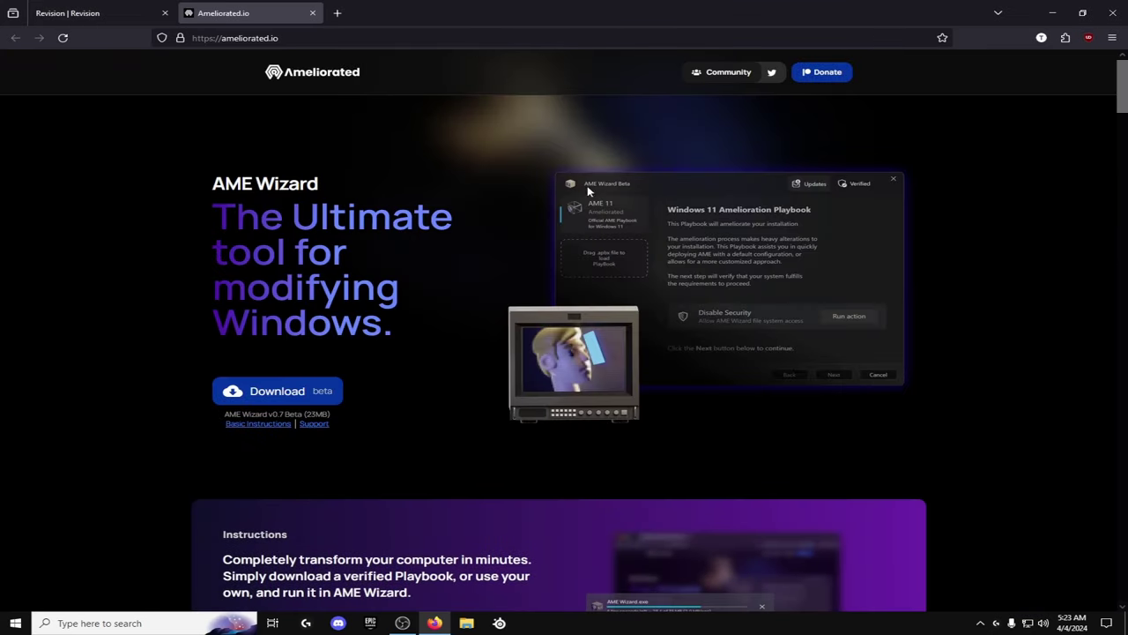
Download AME Wizard Beta from ameliorated.io and run the application from the downloaded ZIP archive.
click(289, 394)
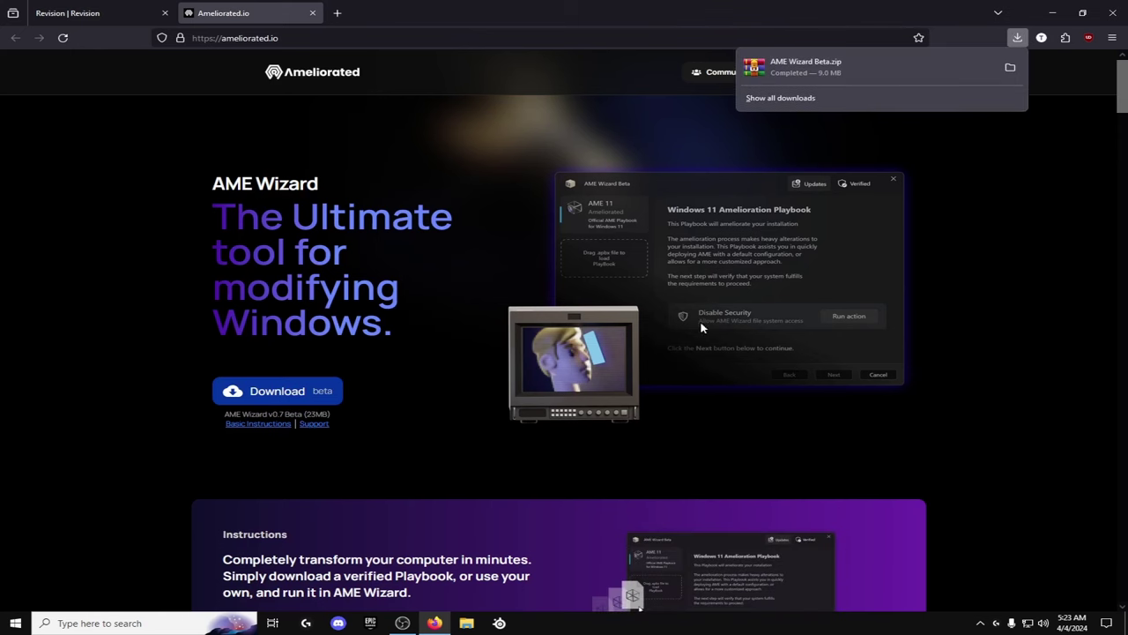
click(466, 622)
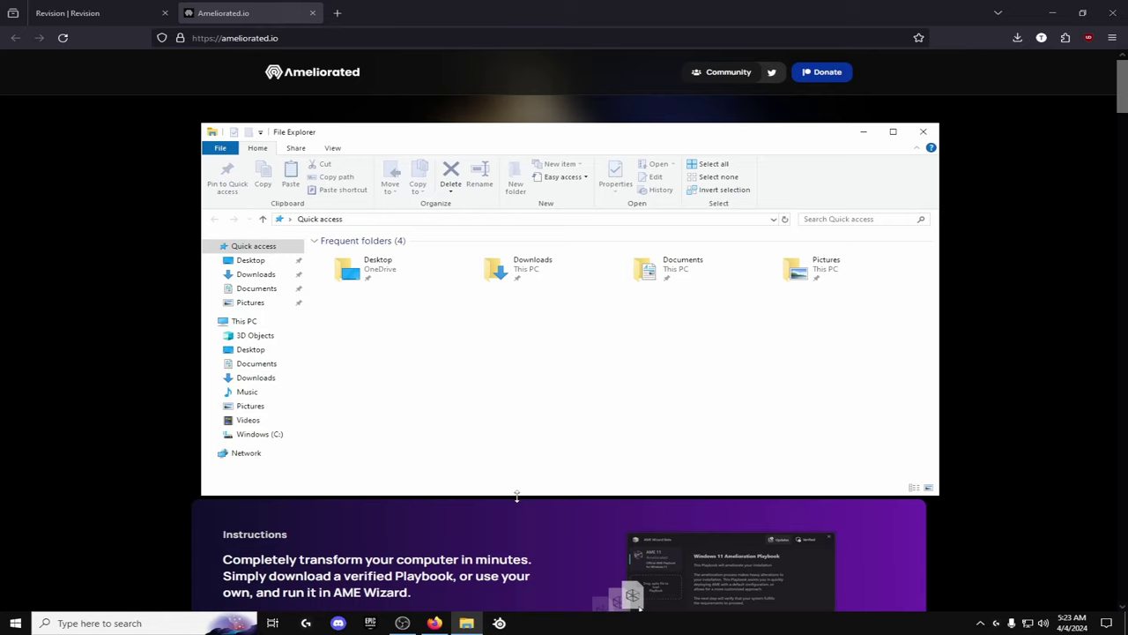
click(256, 274)
double_click(351, 273)
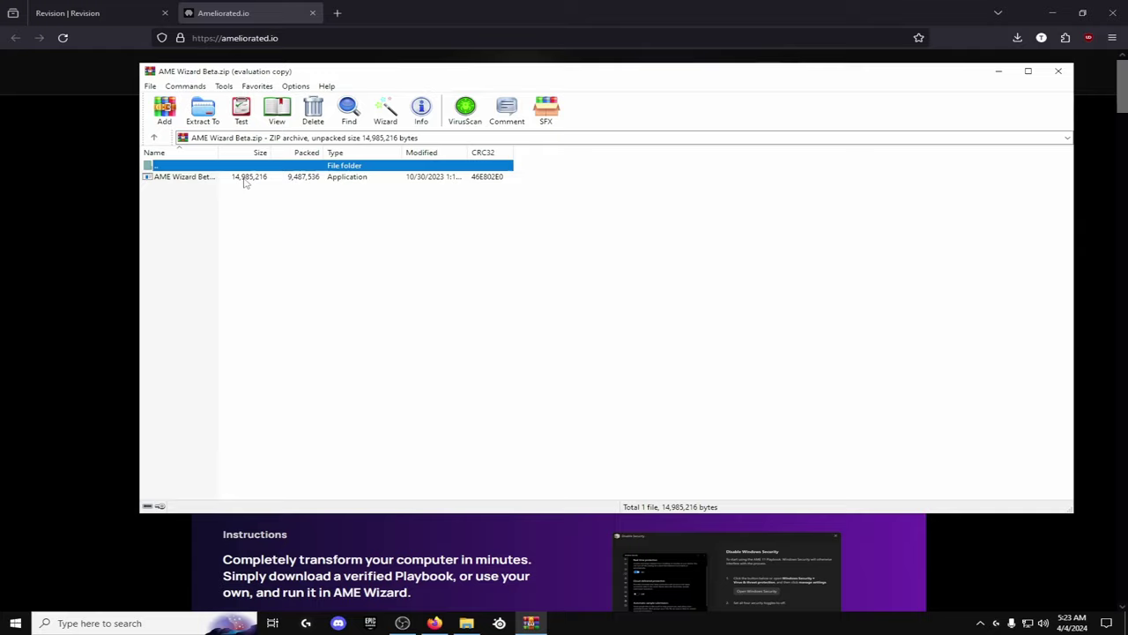
click(247, 181)
double_click(281, 182)
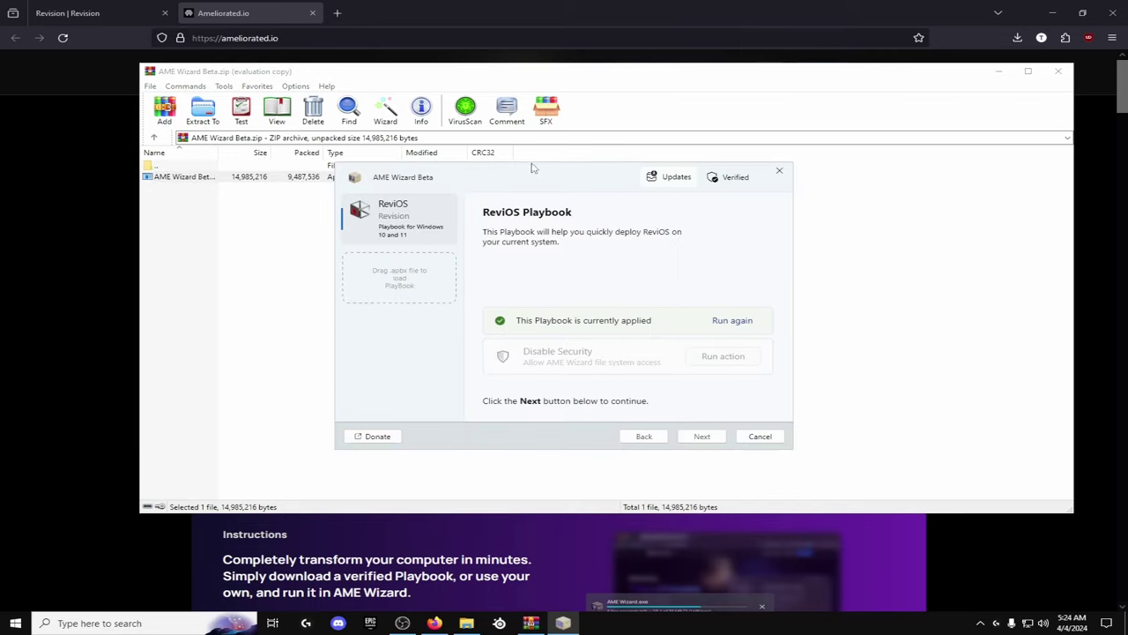
drag(452, 176, 587, 146)
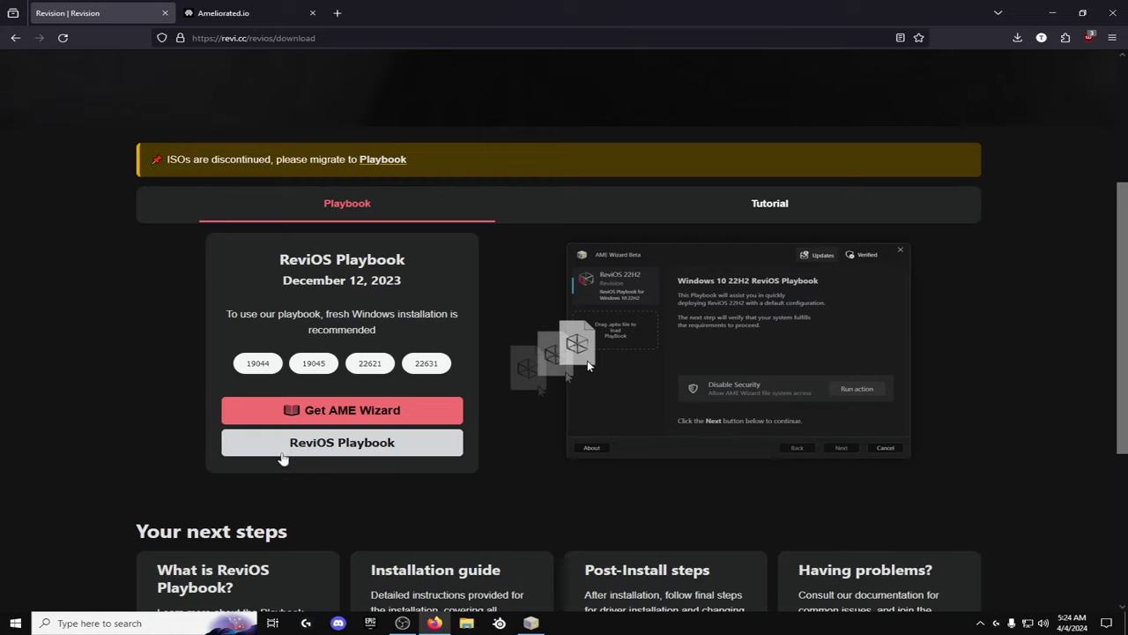
View the ReviOS Playbook download options on the Revision page and close them.
click(352, 447)
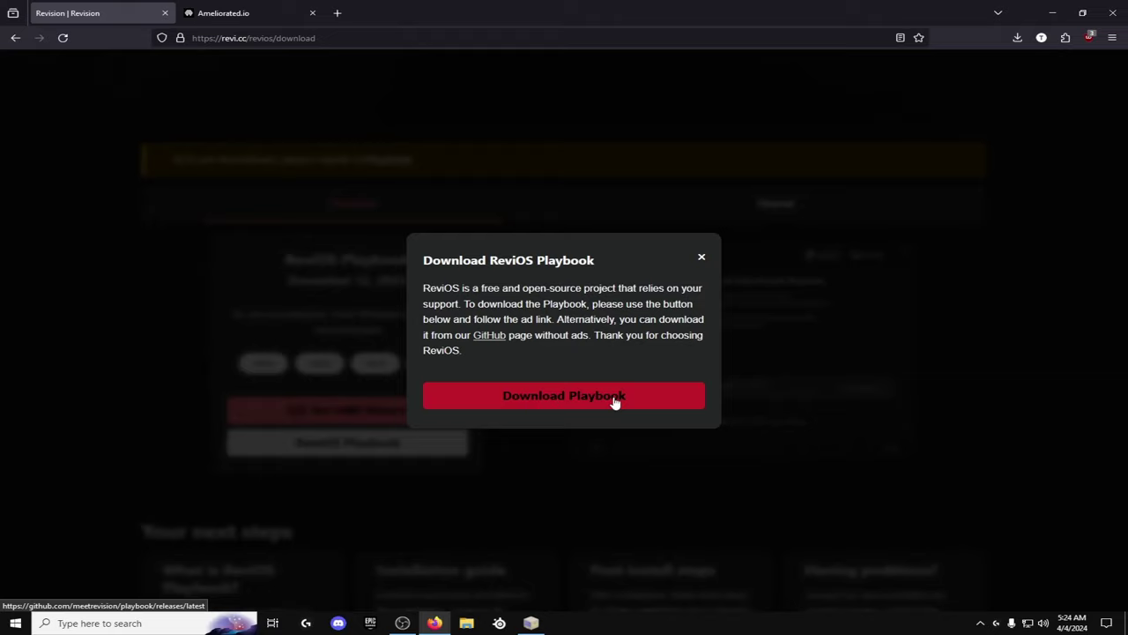
click(702, 260)
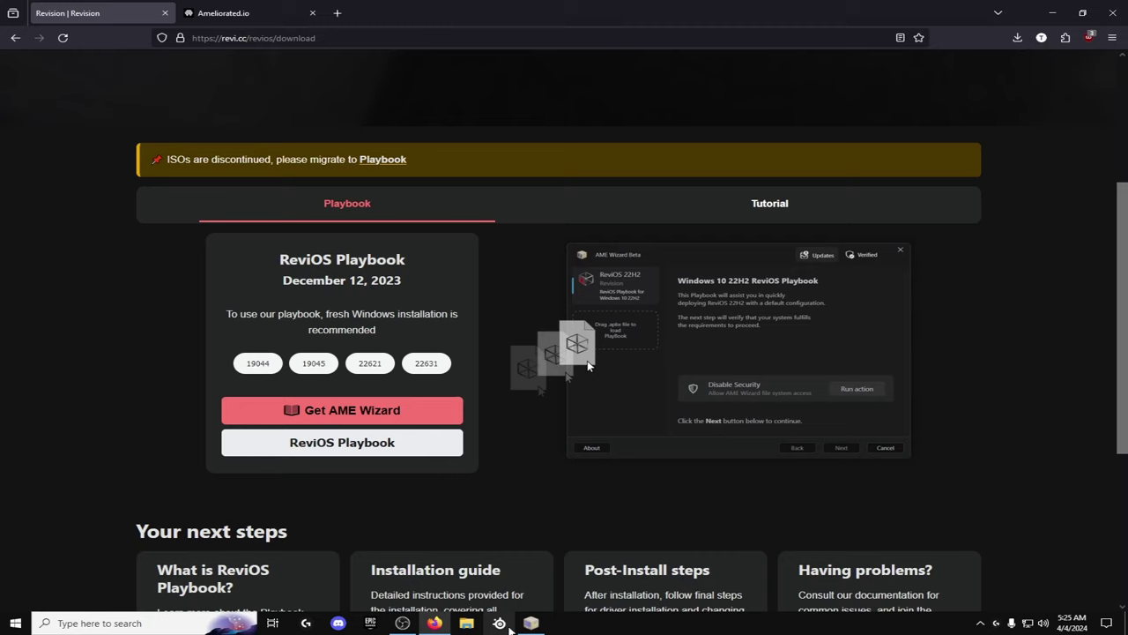
Bring the AME Wizard window to the front, and check the drives under This PC in File Explorer.
click(553, 601)
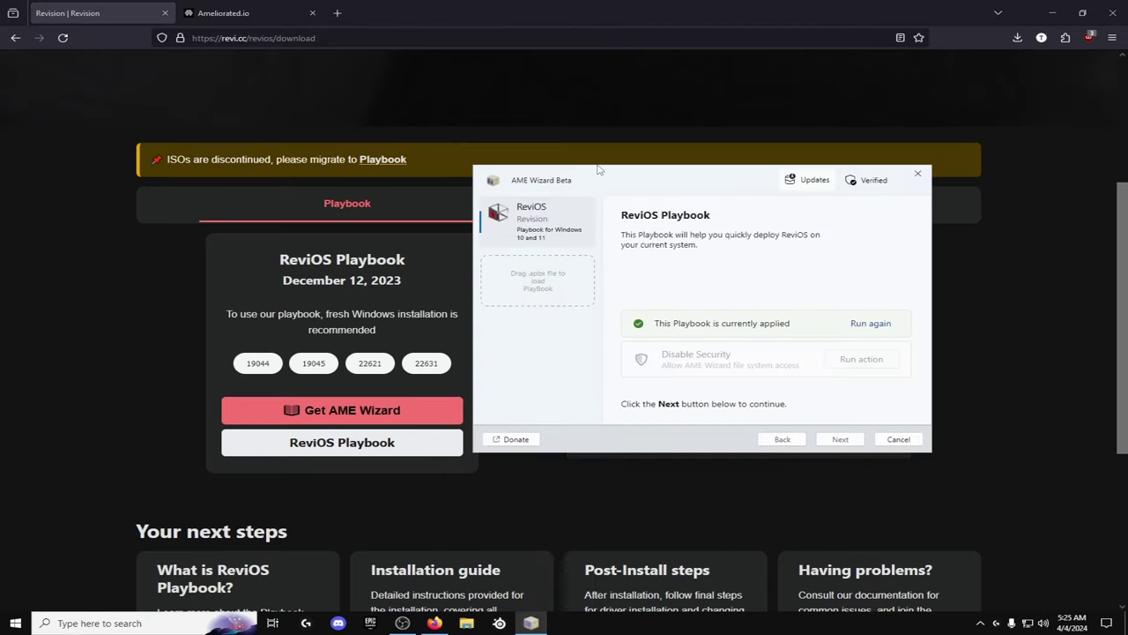
drag(596, 174, 588, 95)
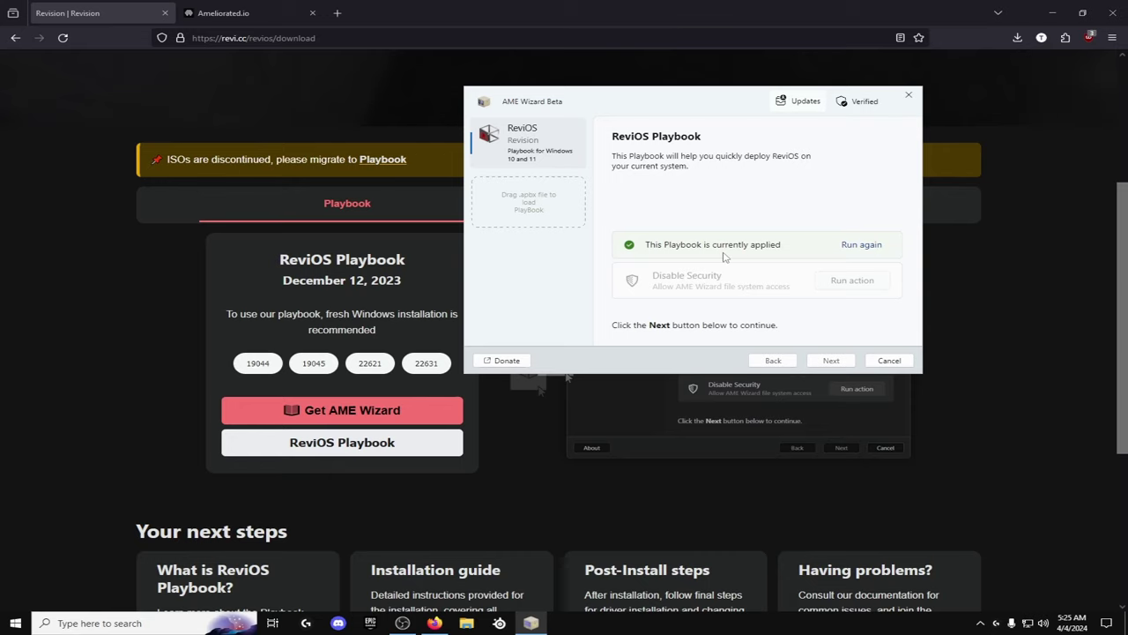
click(466, 622)
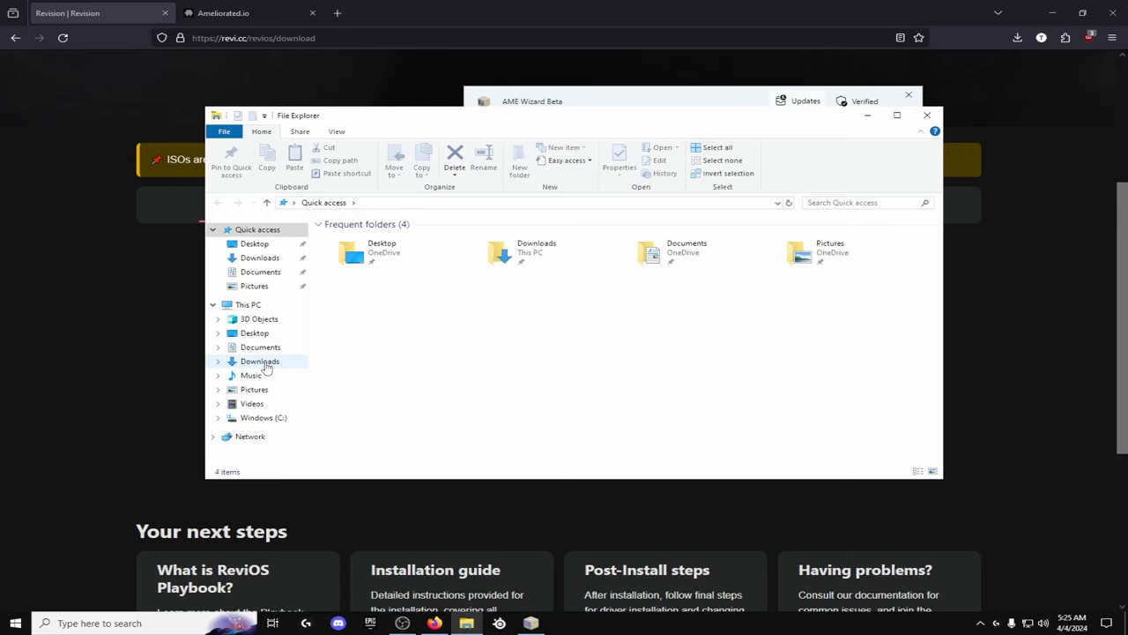
click(249, 305)
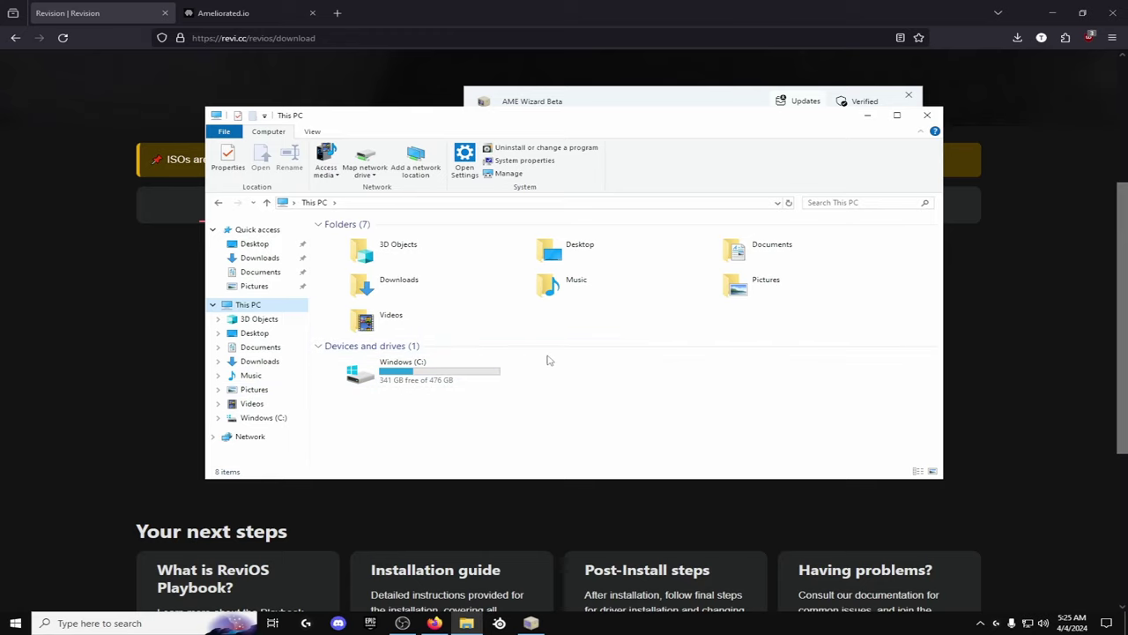
click(927, 115)
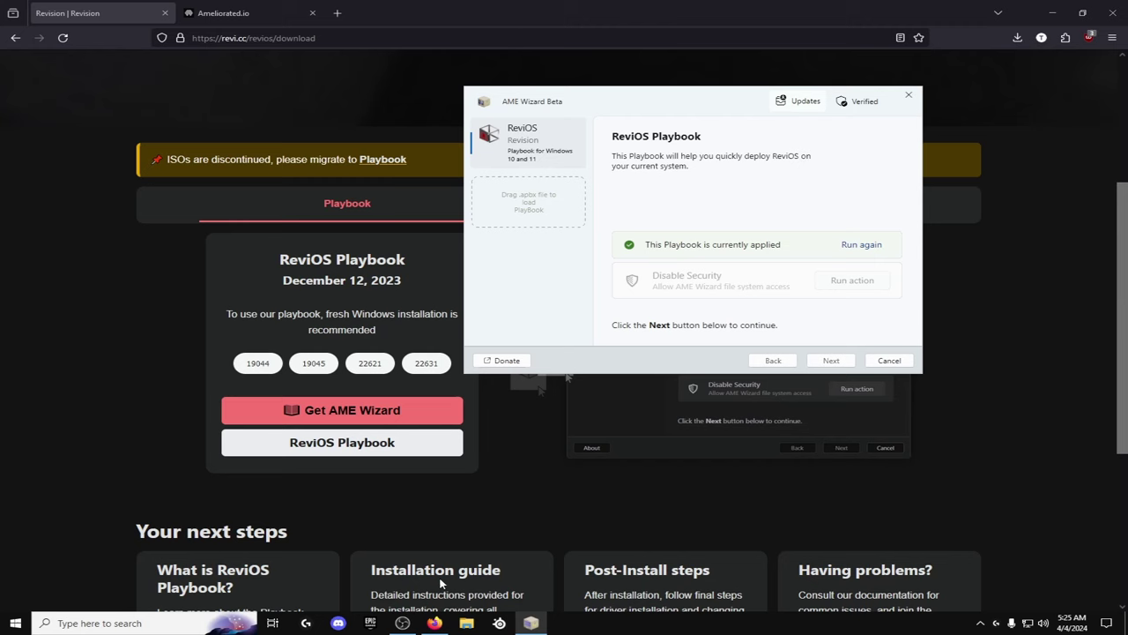
Open the Downloads folder beside the AME Wizard window and try moving the JPEG file from yesterday out of the list.
click(466, 623)
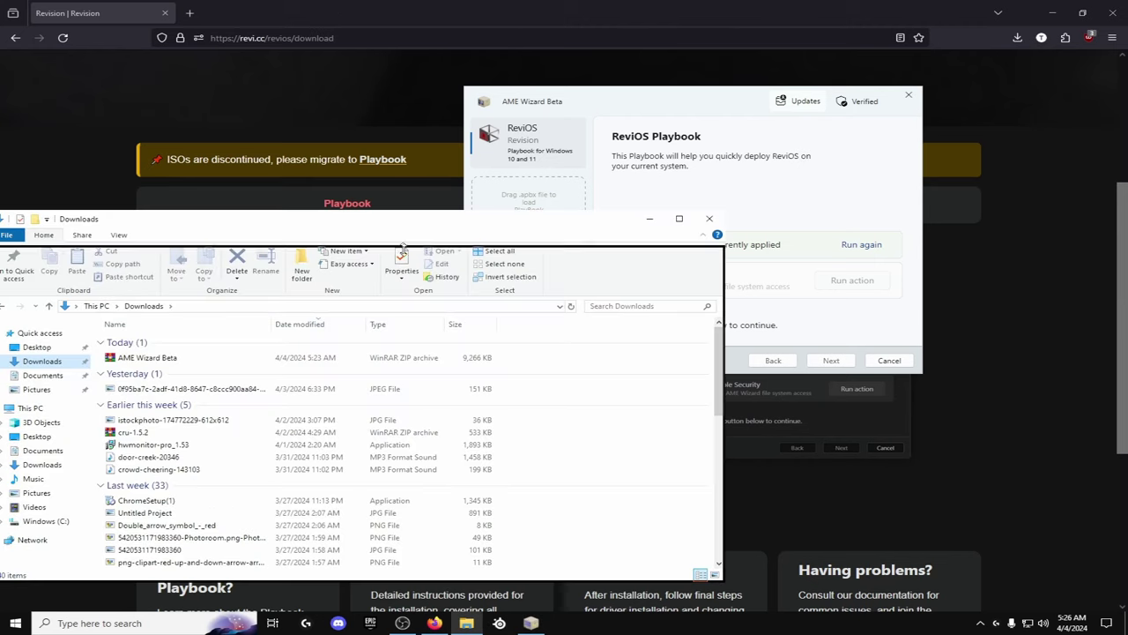
drag(388, 212, 387, 234)
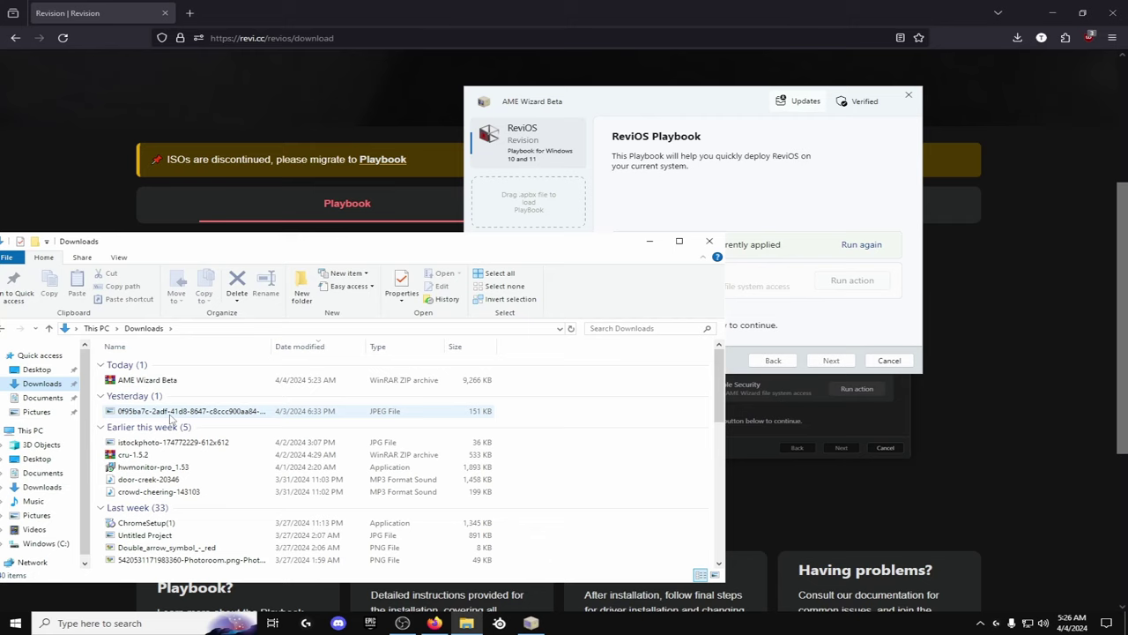
drag(172, 420, 545, 409)
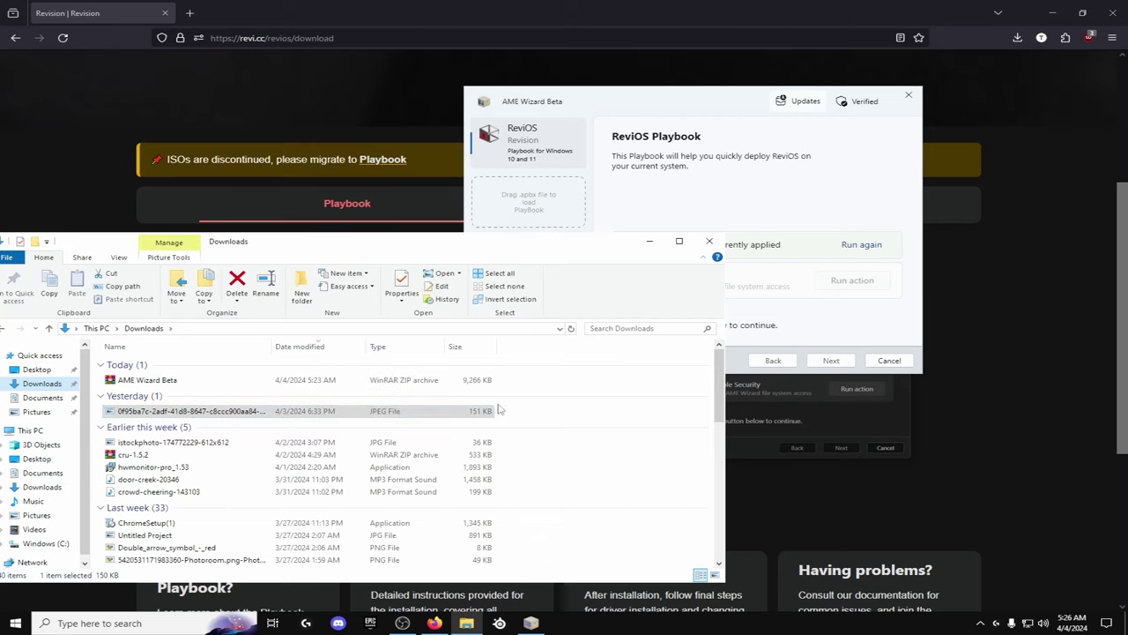
click(517, 417)
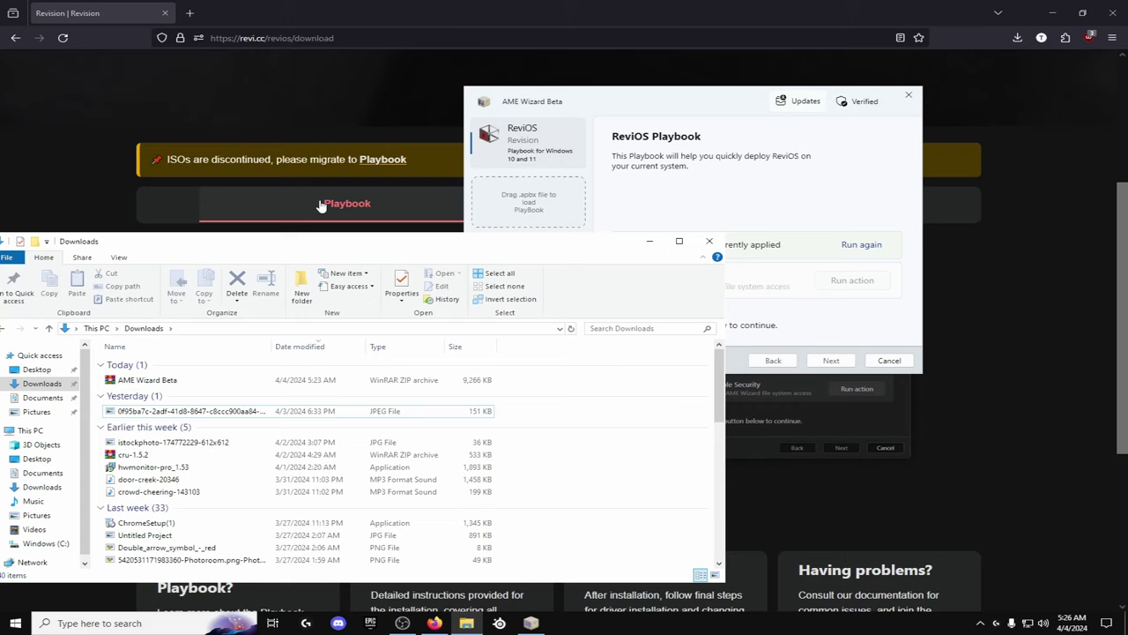
Close the Downloads folder, the AME Wizard and the browser.
click(709, 241)
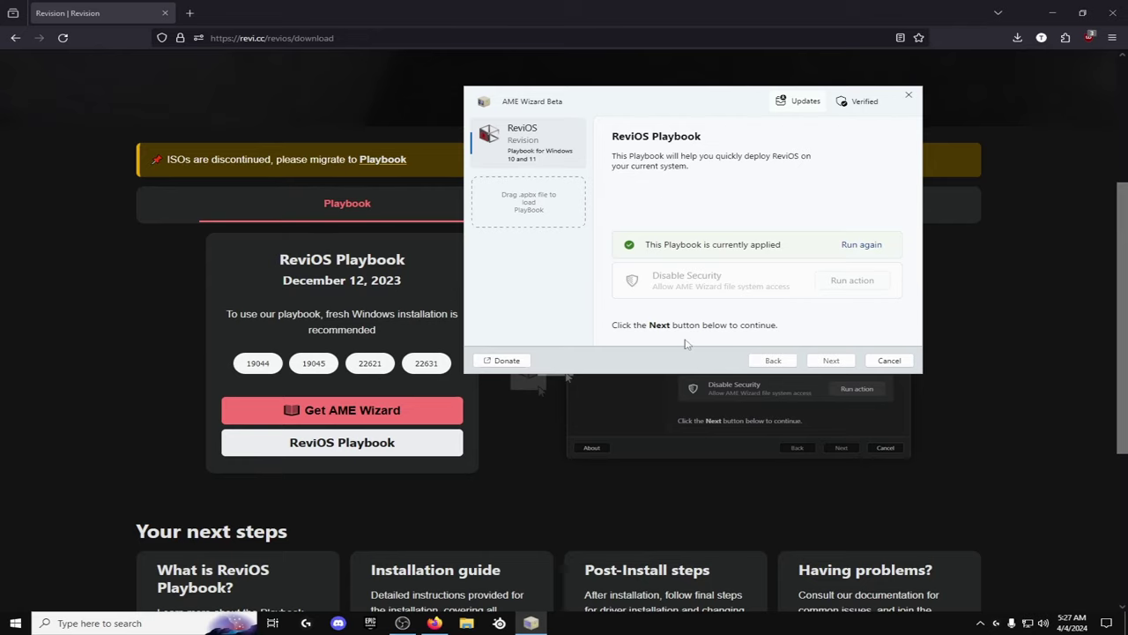
click(908, 99)
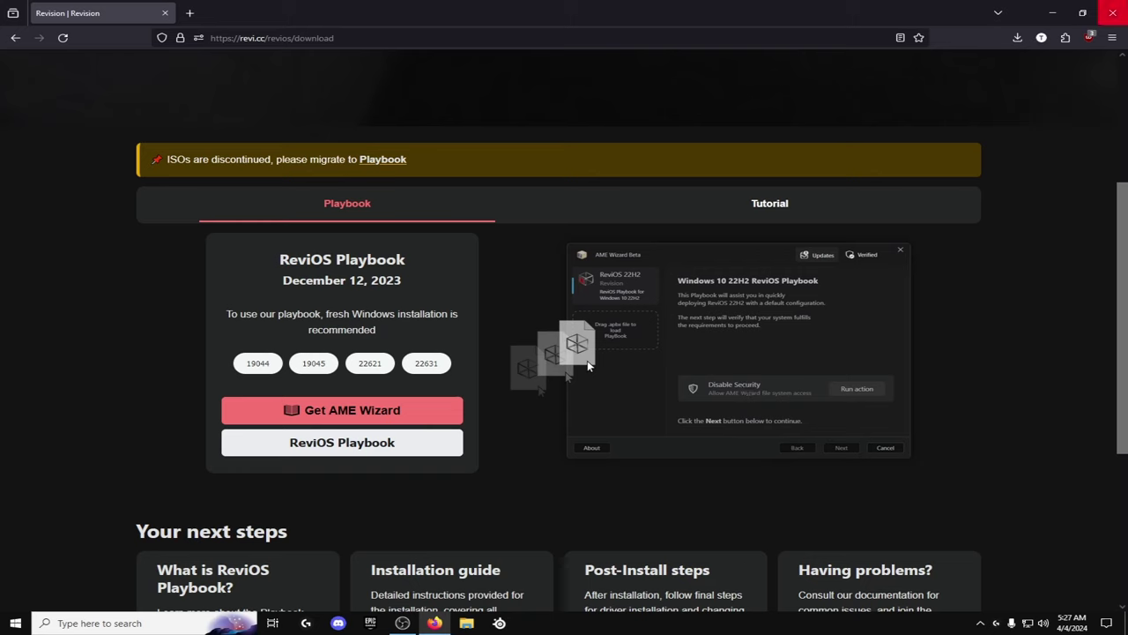
click(1112, 12)
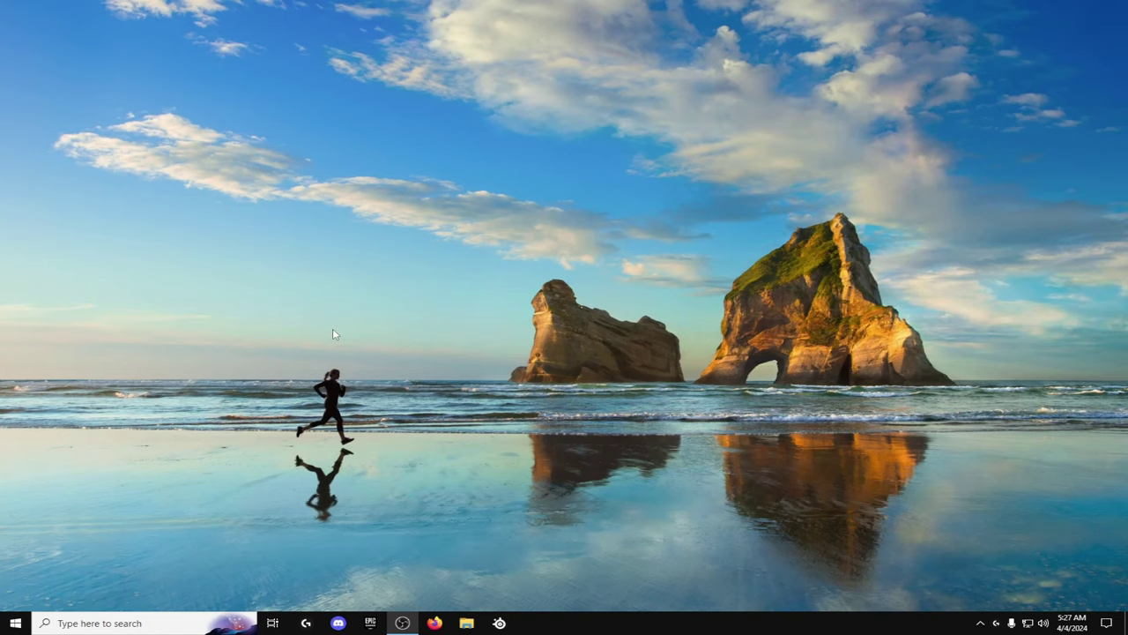
Open the System category of Windows Settings and review the Display, Sound, and Notifications & actions pages.
click(15, 622)
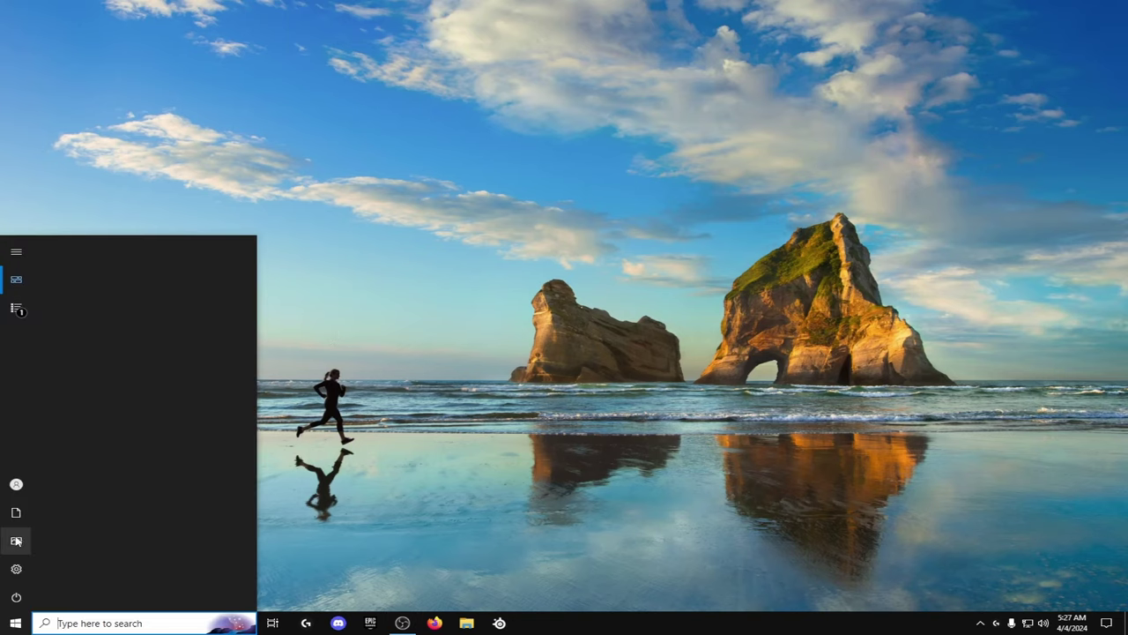
click(18, 569)
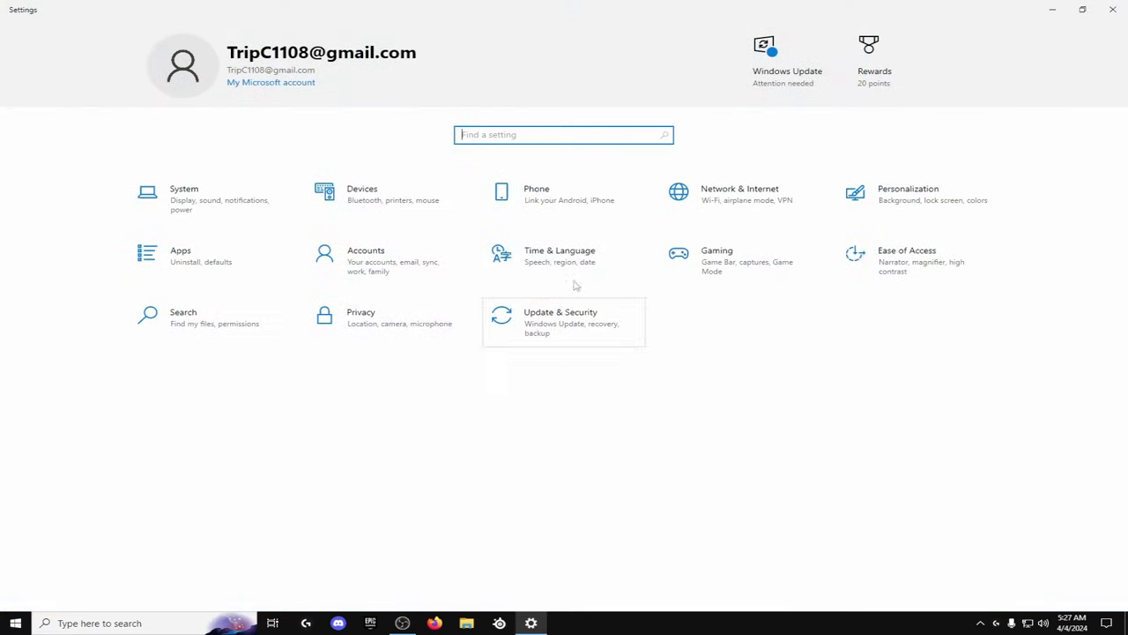
click(234, 205)
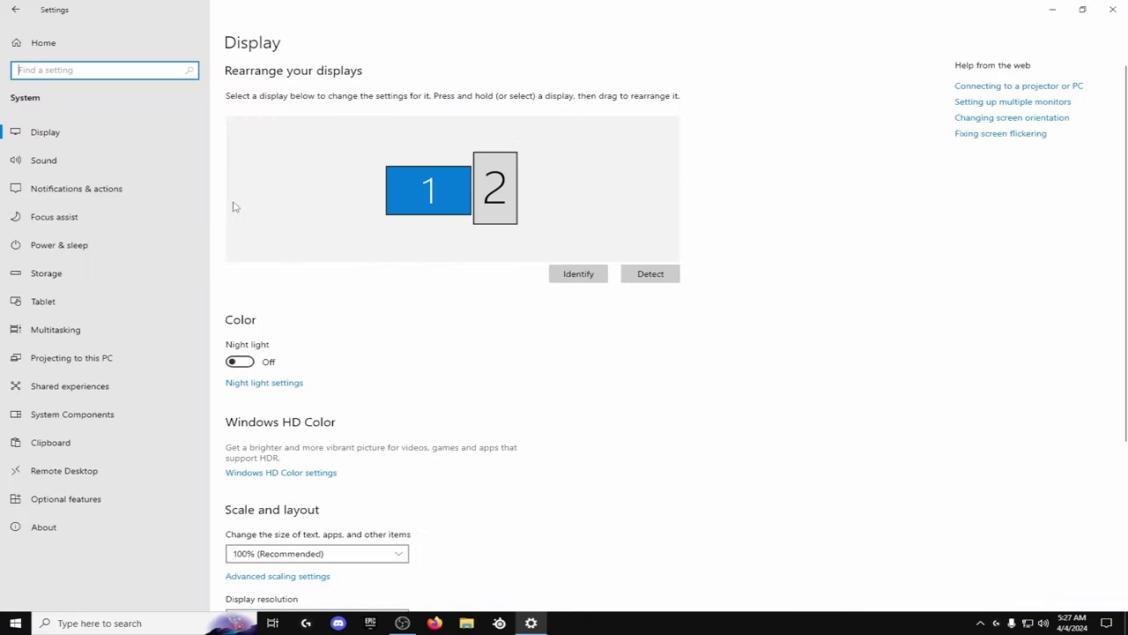
click(121, 169)
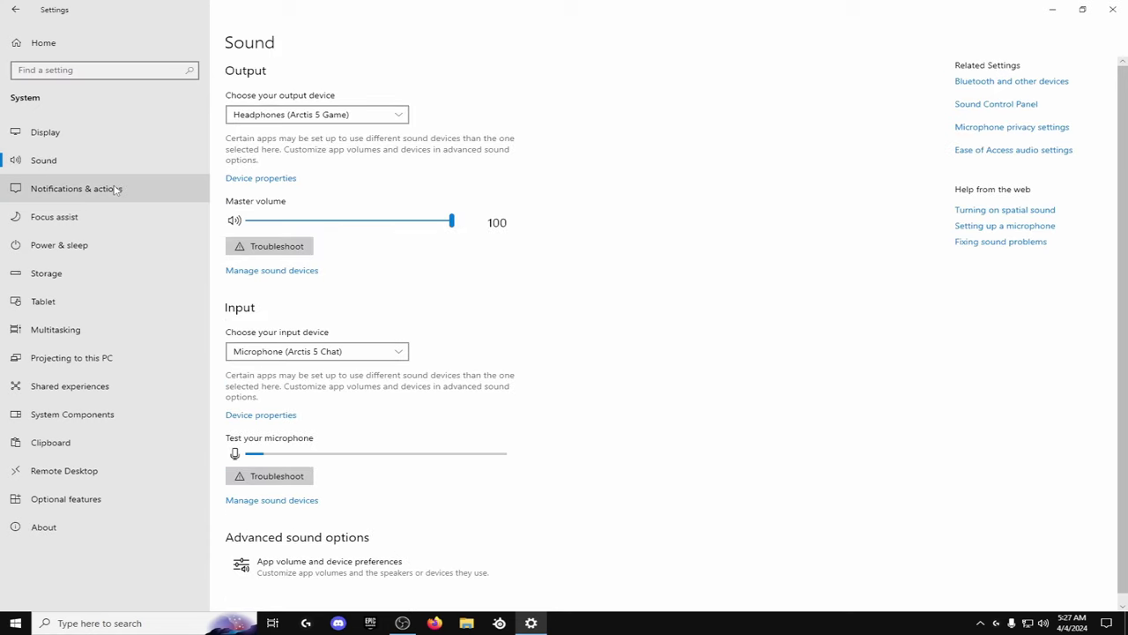
click(97, 187)
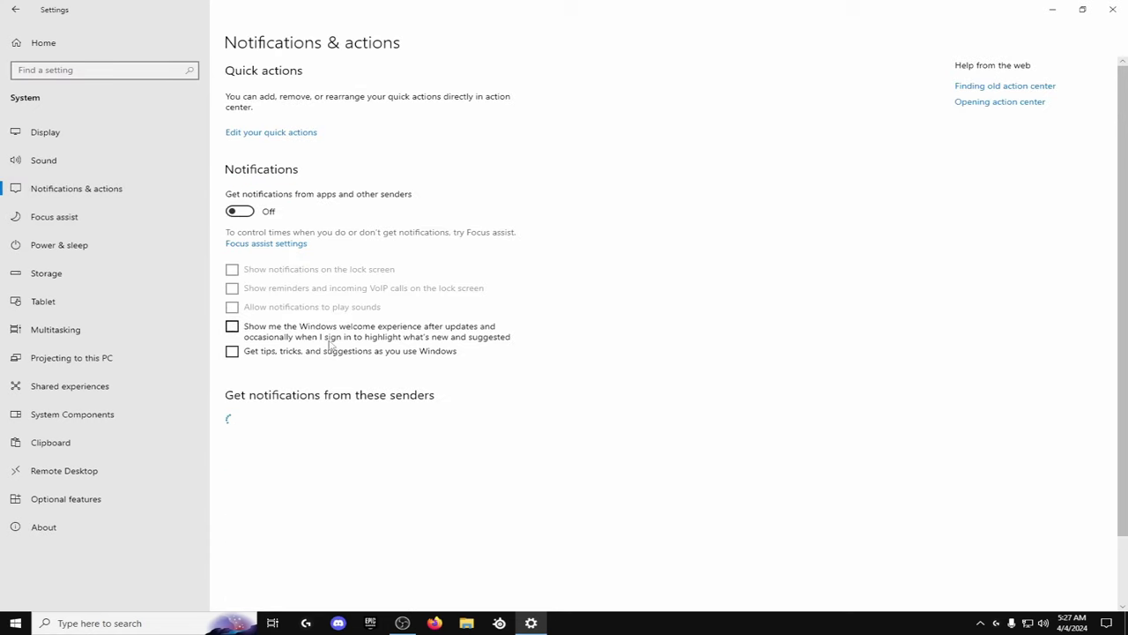
scroll(383, 320, down, 2)
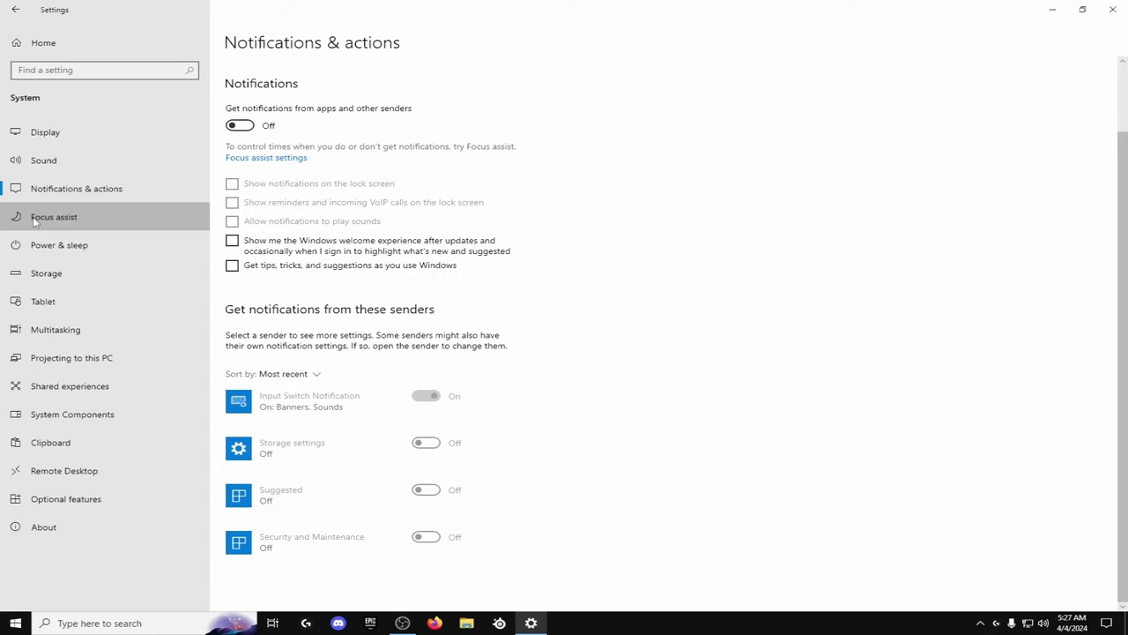
Review the Focus assist, Power & sleep, Tablet, Multitasking, Projecting to this PC and Shared experiences settings.
click(66, 216)
click(67, 248)
click(78, 303)
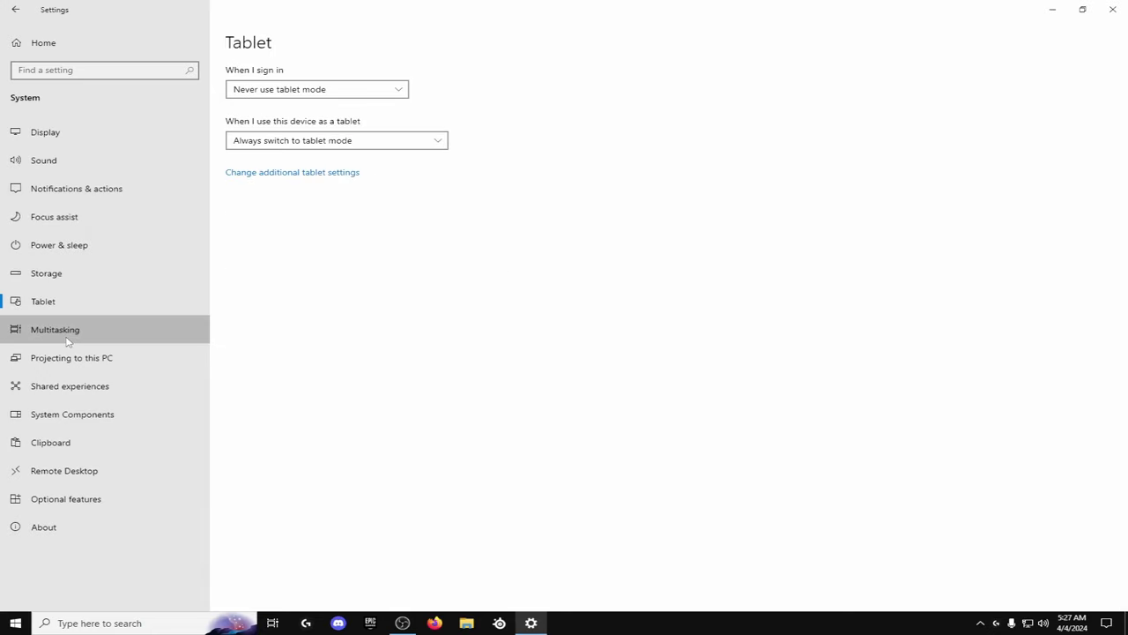
click(74, 332)
click(76, 361)
click(91, 387)
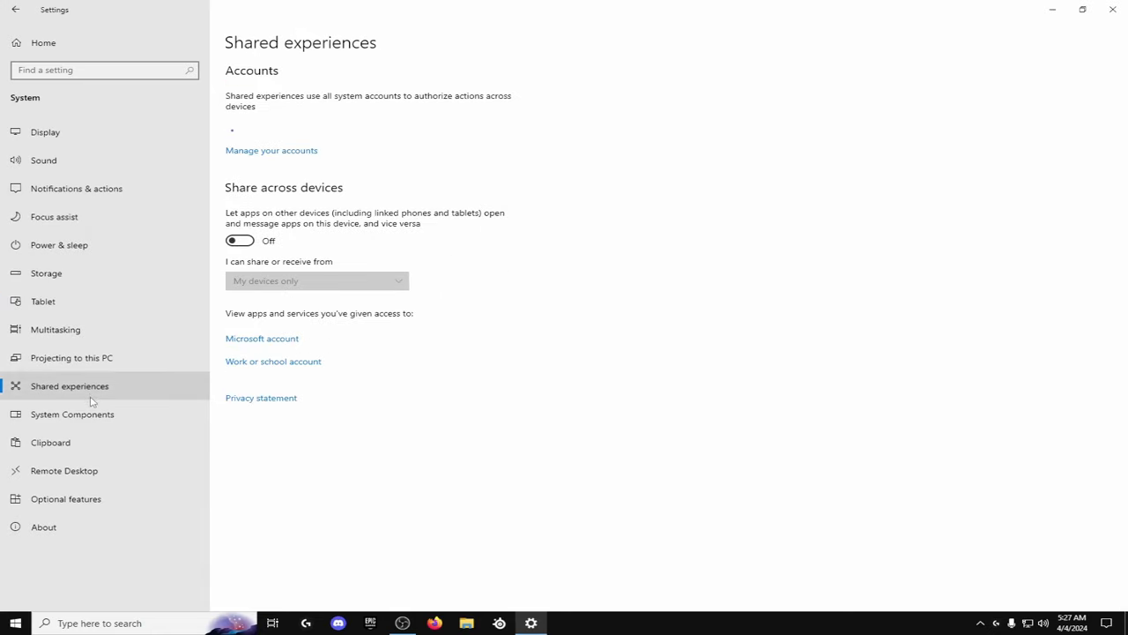
Review the System Components, Remote Desktop, Optional features and About pages, then return to the Settings home page.
click(93, 414)
click(102, 471)
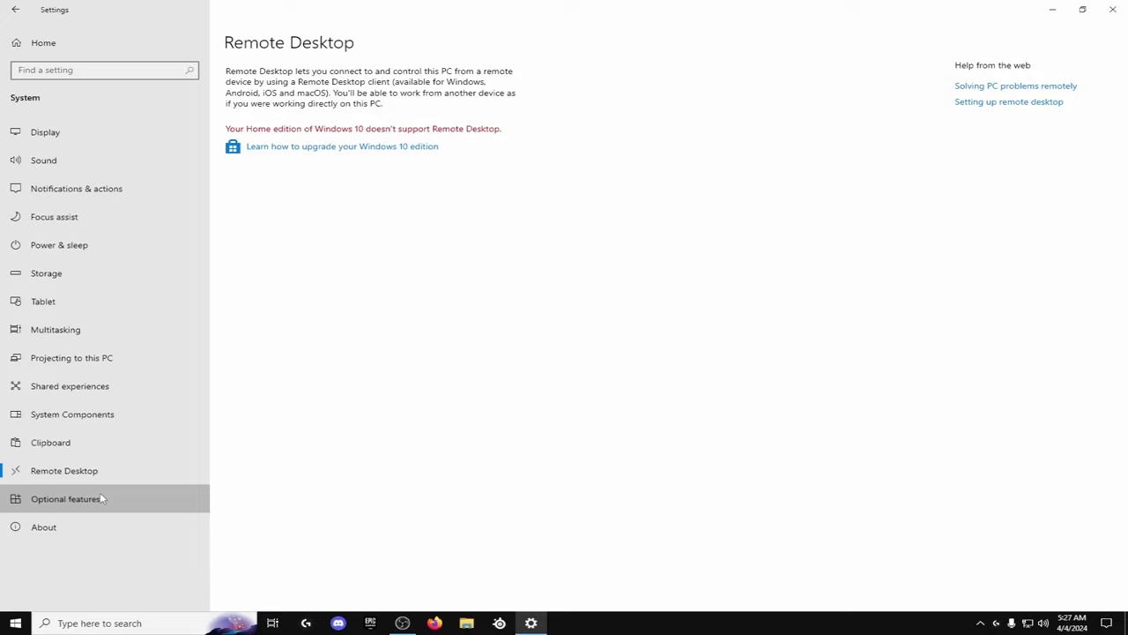
click(100, 499)
click(103, 520)
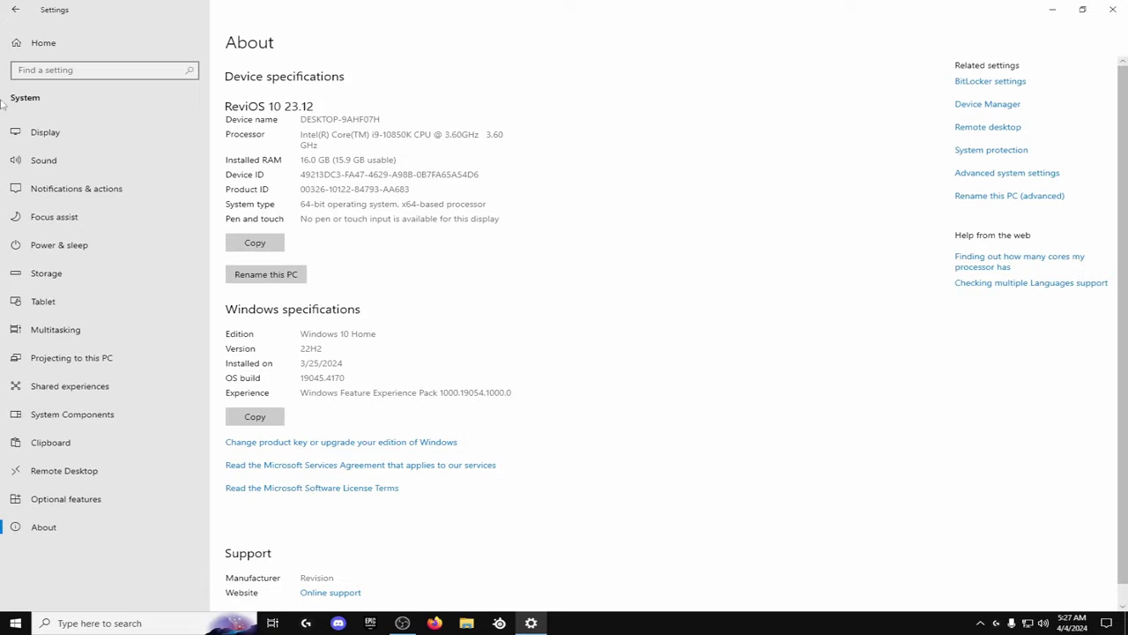
click(14, 9)
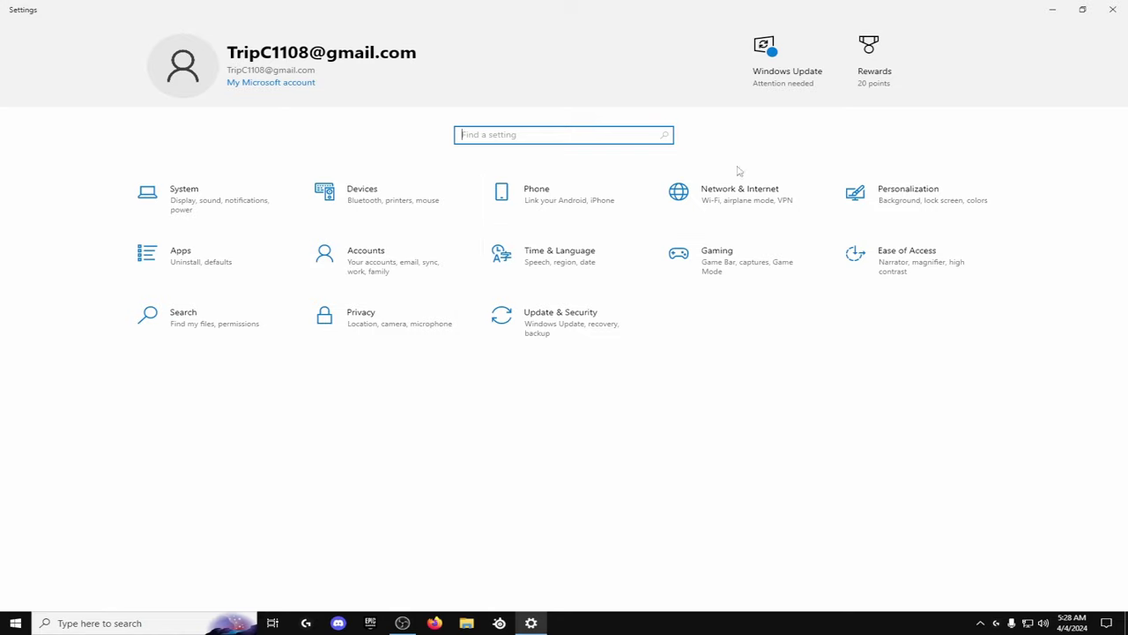
Review the Game Bar, Captures and Game Mode pages of the Gaming category, then open the related Graphics settings.
click(680, 256)
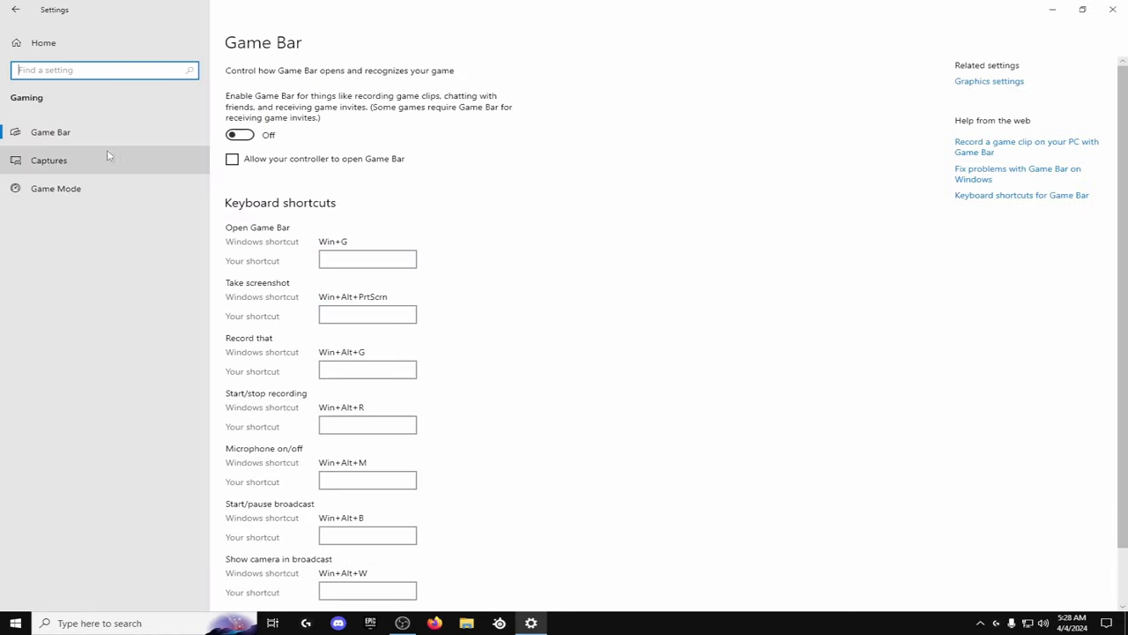
click(75, 157)
click(80, 188)
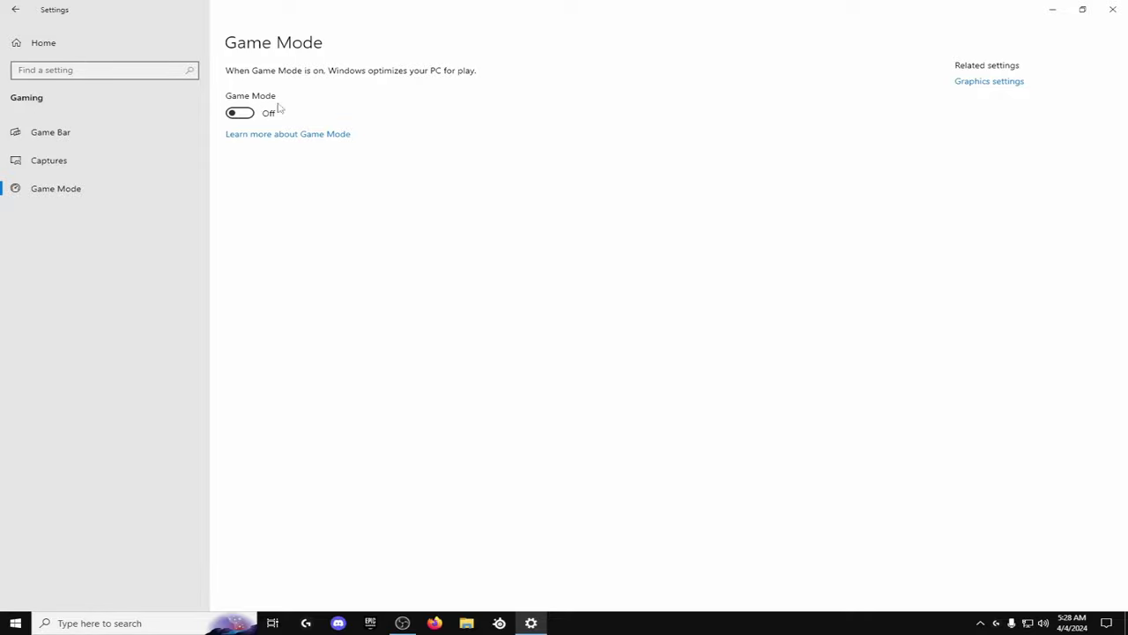
click(985, 88)
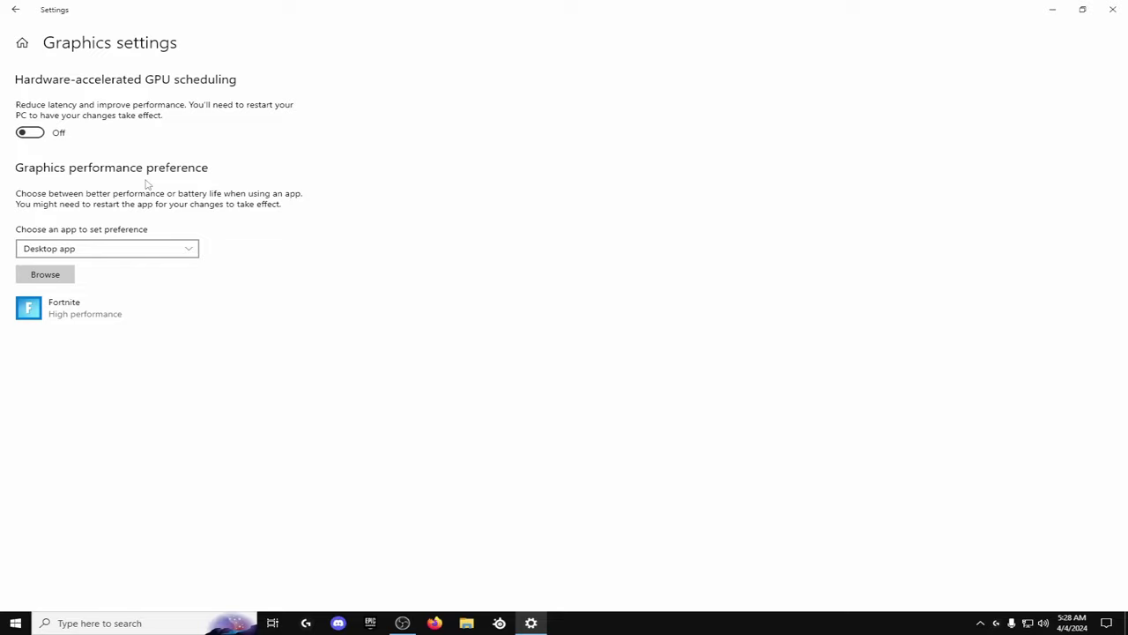
Start browsing for a desktop app to add to the graphics preferences and go to the Windows (C:) drive.
click(49, 280)
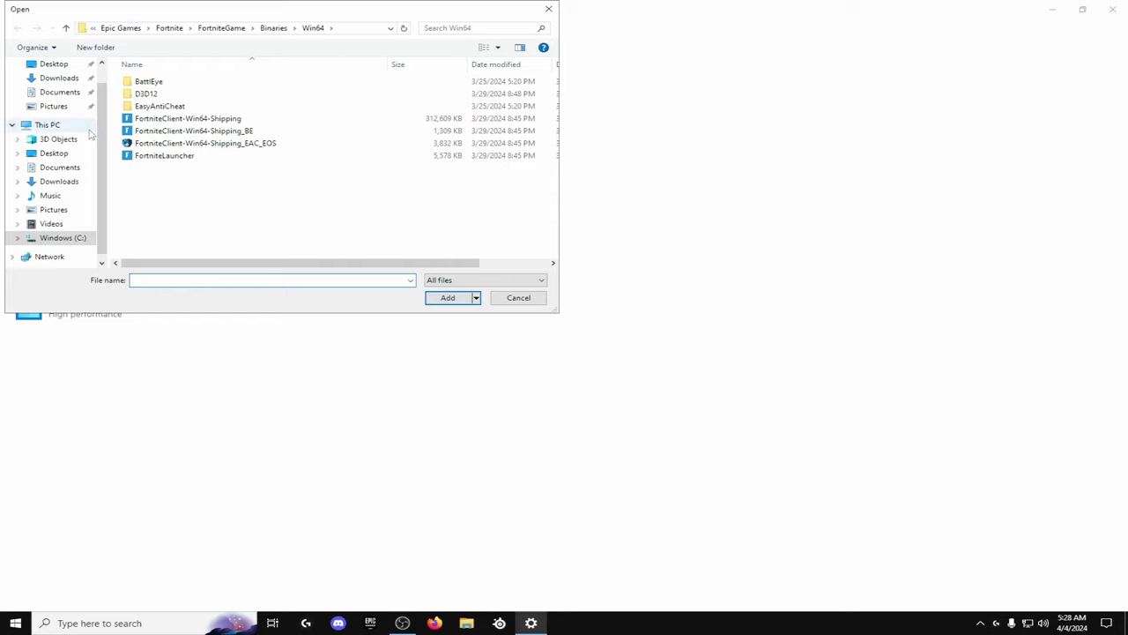
click(85, 29)
click(62, 237)
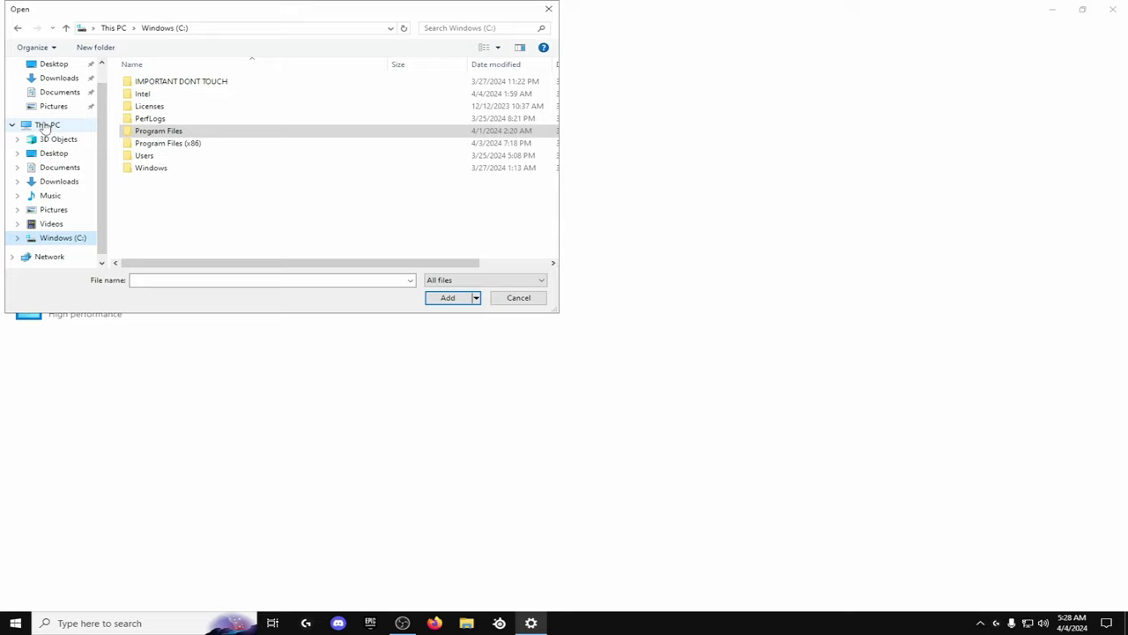
click(48, 124)
double_click(157, 113)
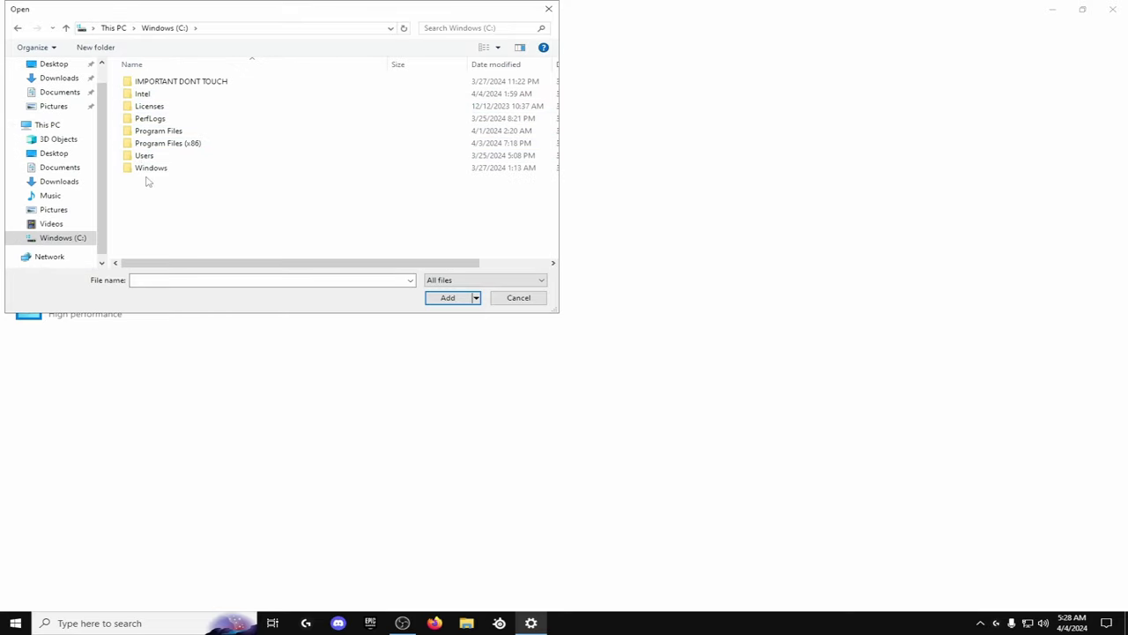
Locate FortniteClient-Win64-Shipping in Program Files\Epic Games\Fortnite\FortniteGame\Binaries\Win64, then close the file dialog without adding it.
double_click(160, 131)
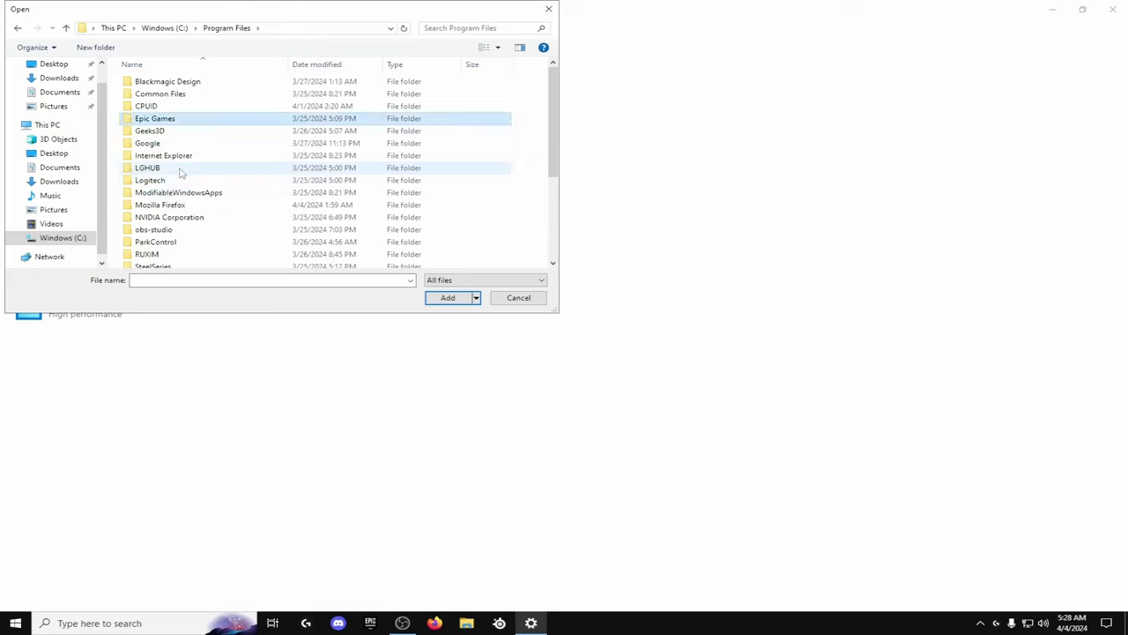
double_click(176, 120)
double_click(175, 82)
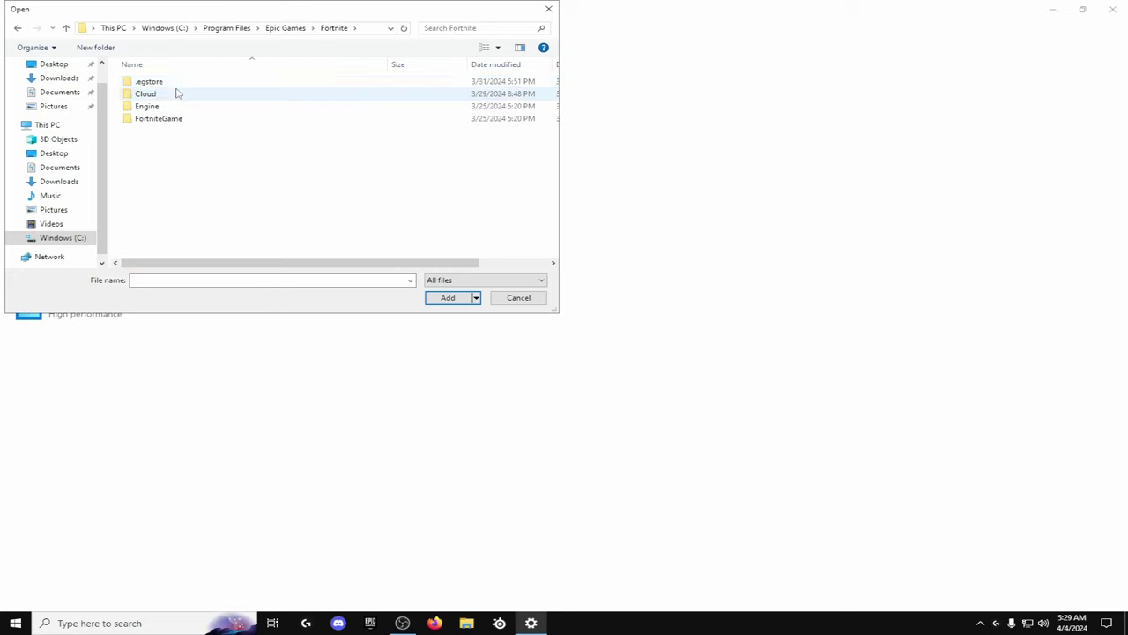
double_click(173, 118)
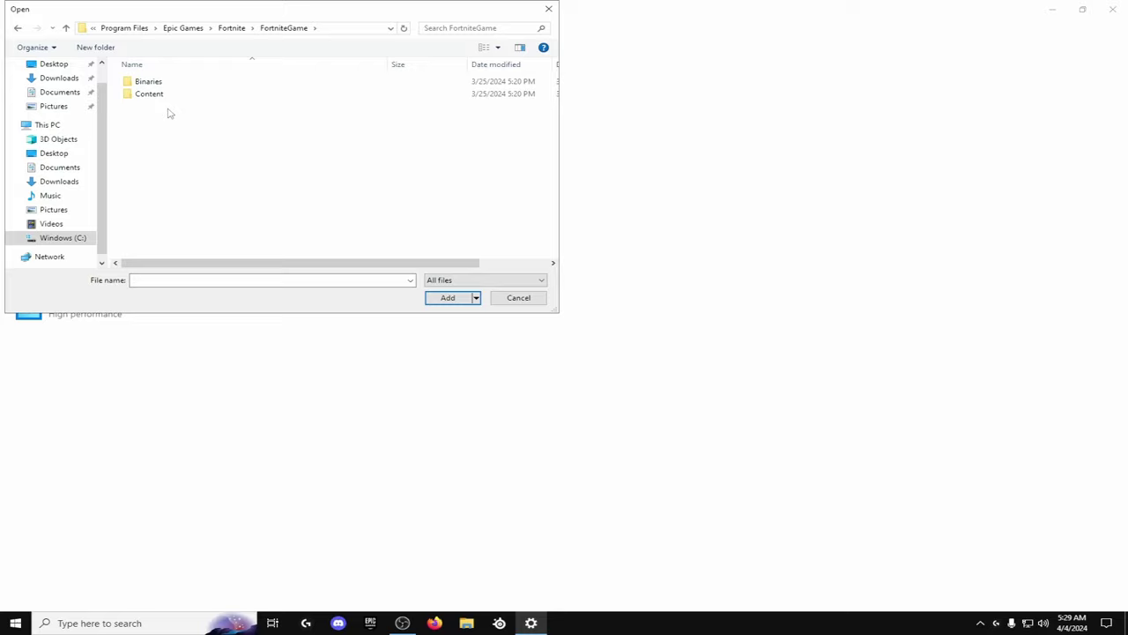
double_click(167, 87)
double_click(168, 92)
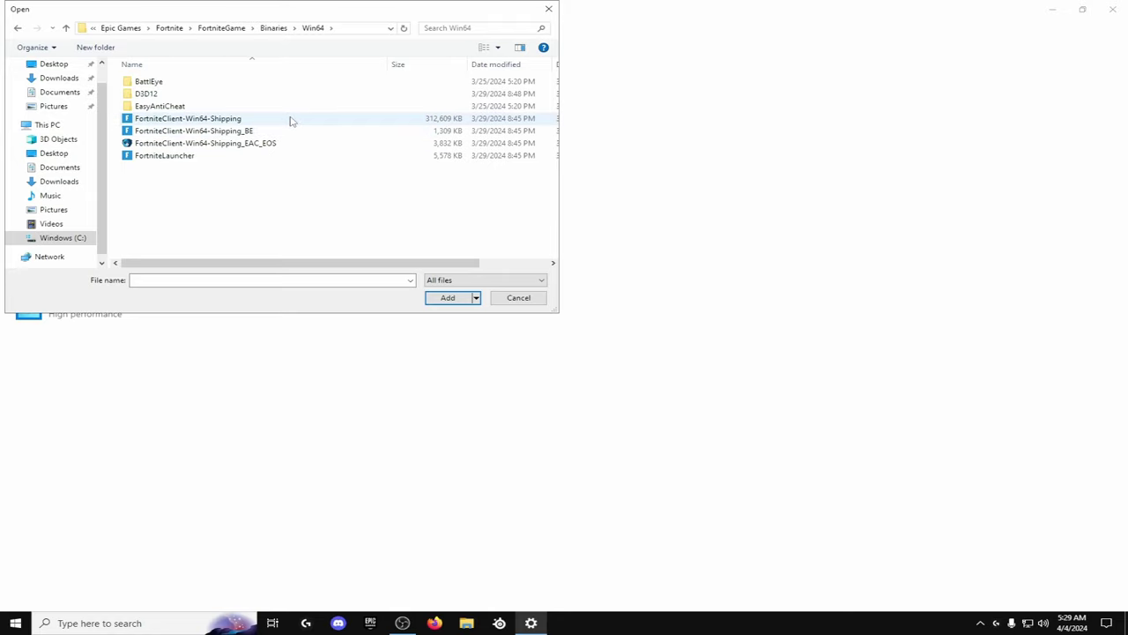
click(291, 121)
click(548, 10)
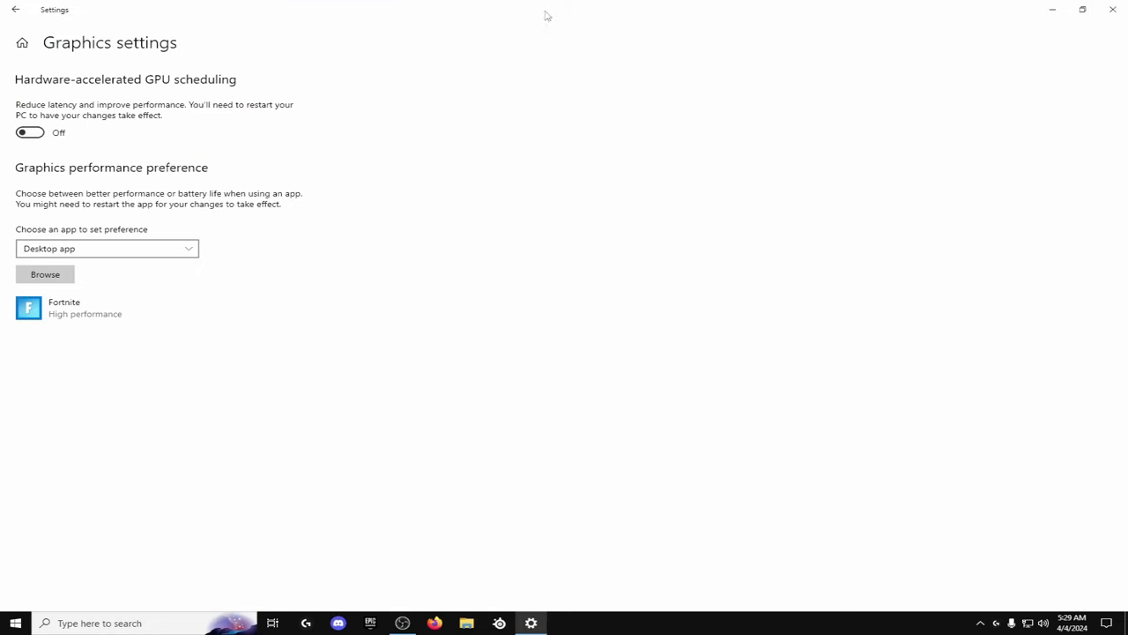
Save High performance as Fortnite's graphics preference, then leave the graphics settings and close Settings.
click(90, 310)
click(220, 367)
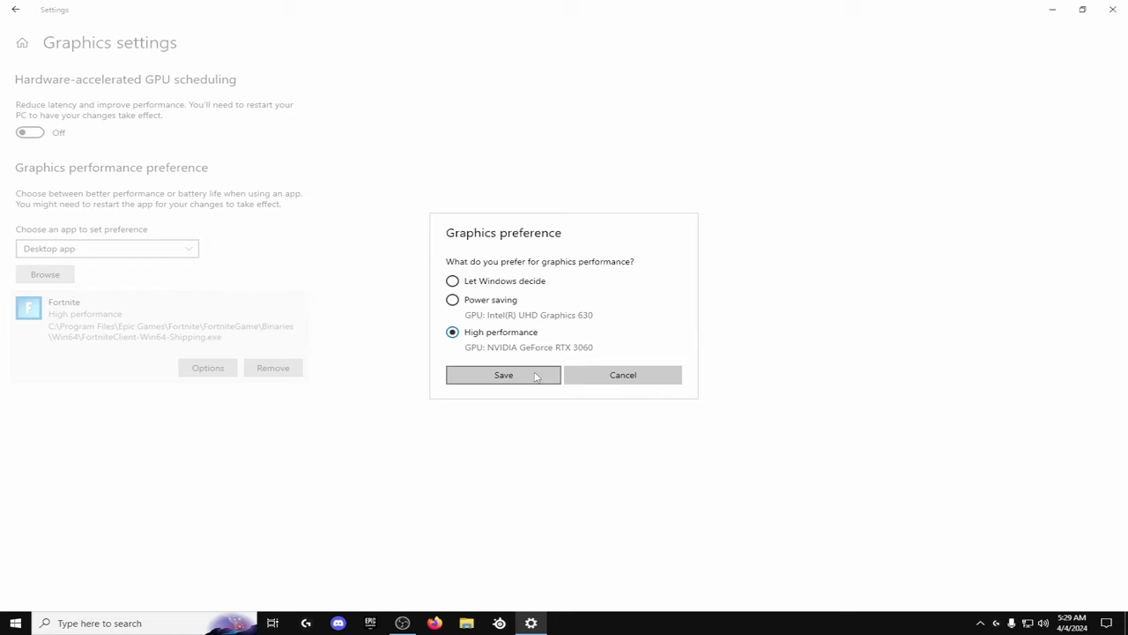
click(535, 376)
click(15, 9)
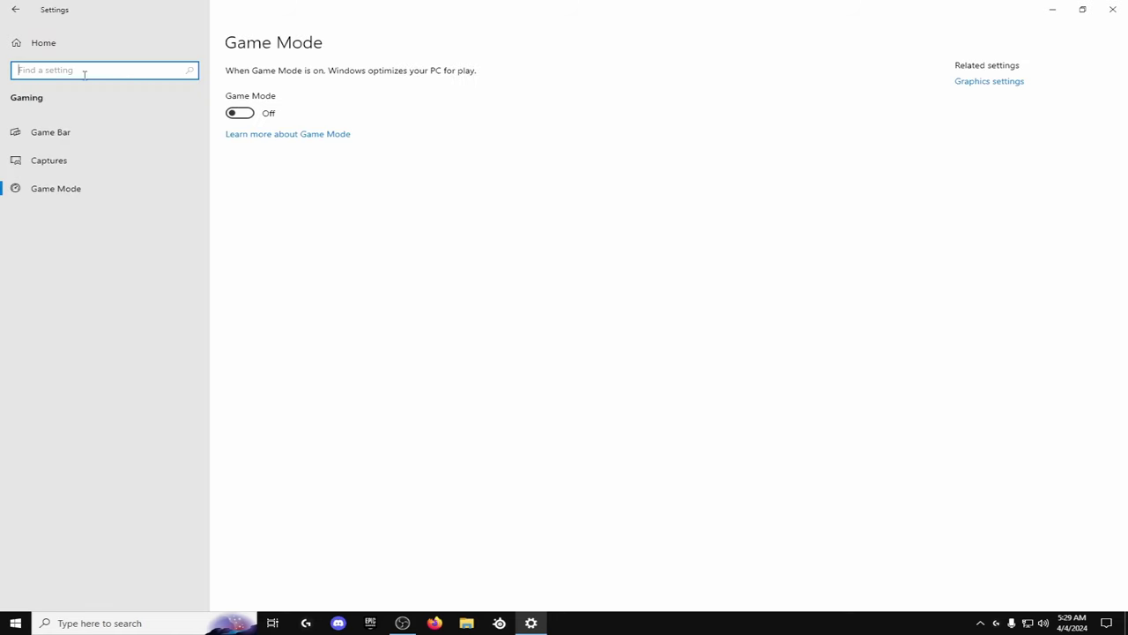
click(1112, 9)
Open NVIDIA Control Panel from the desktop and review the desktop size and position settings.
right_click(616, 203)
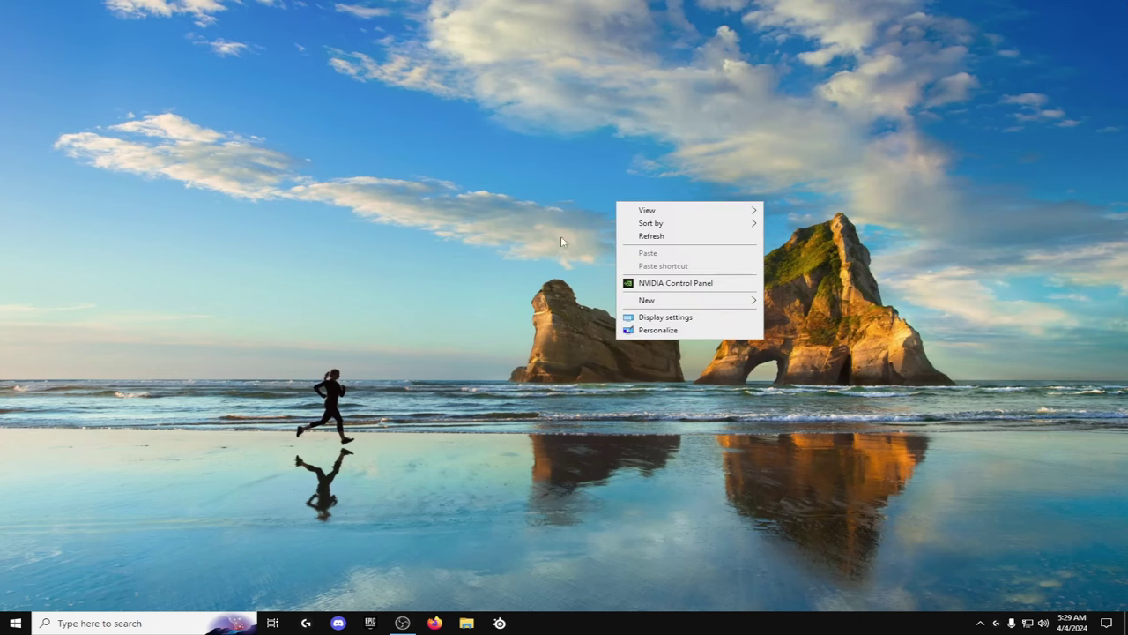
click(690, 284)
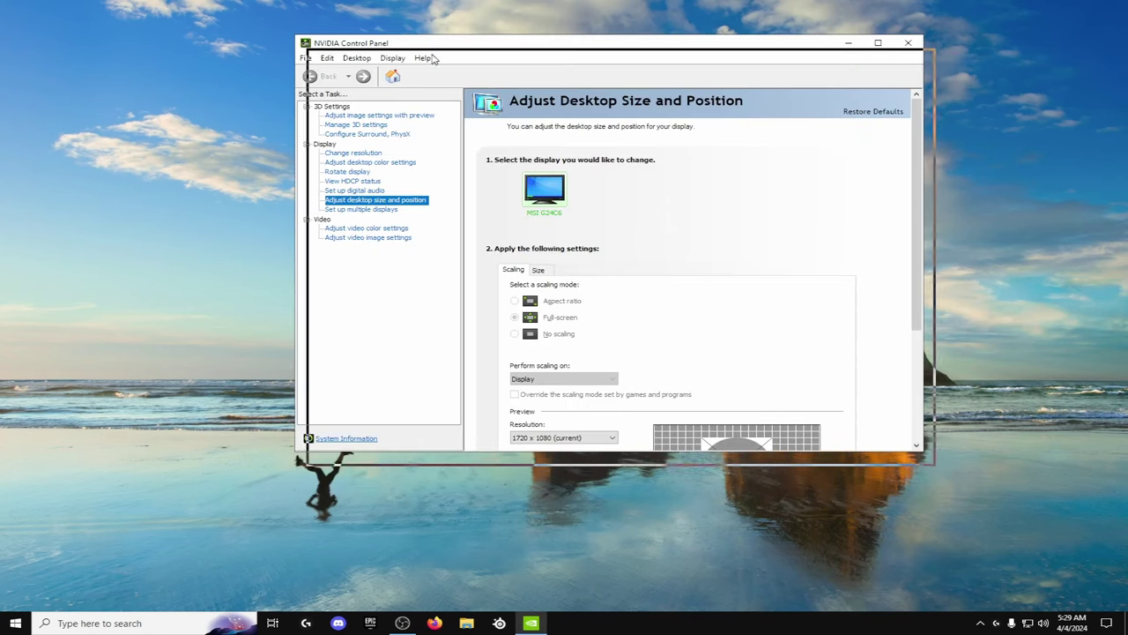
scroll(763, 374, down, 1)
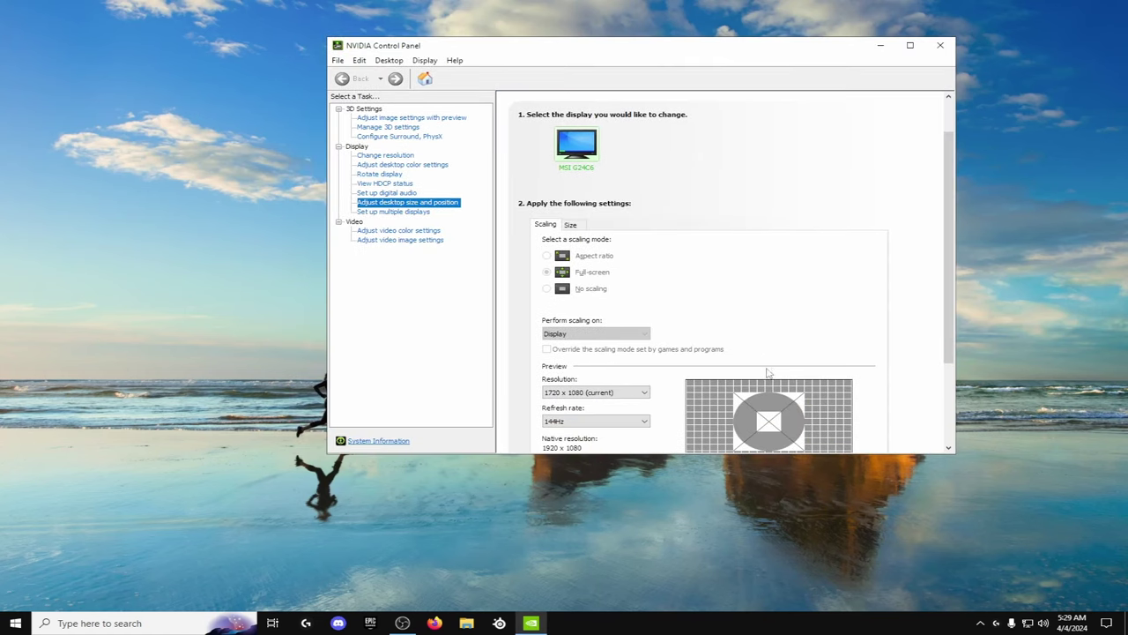
scroll(768, 373, down, 1)
scroll(796, 388, up, 2)
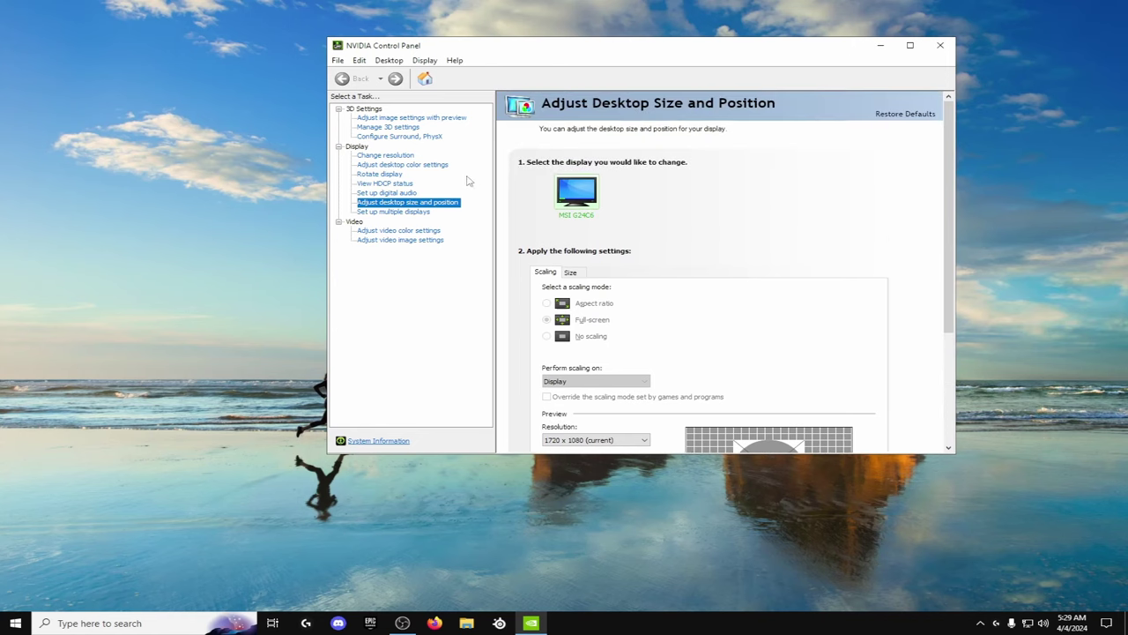
Review the list of available display resolutions in the Change Resolution settings.
click(386, 156)
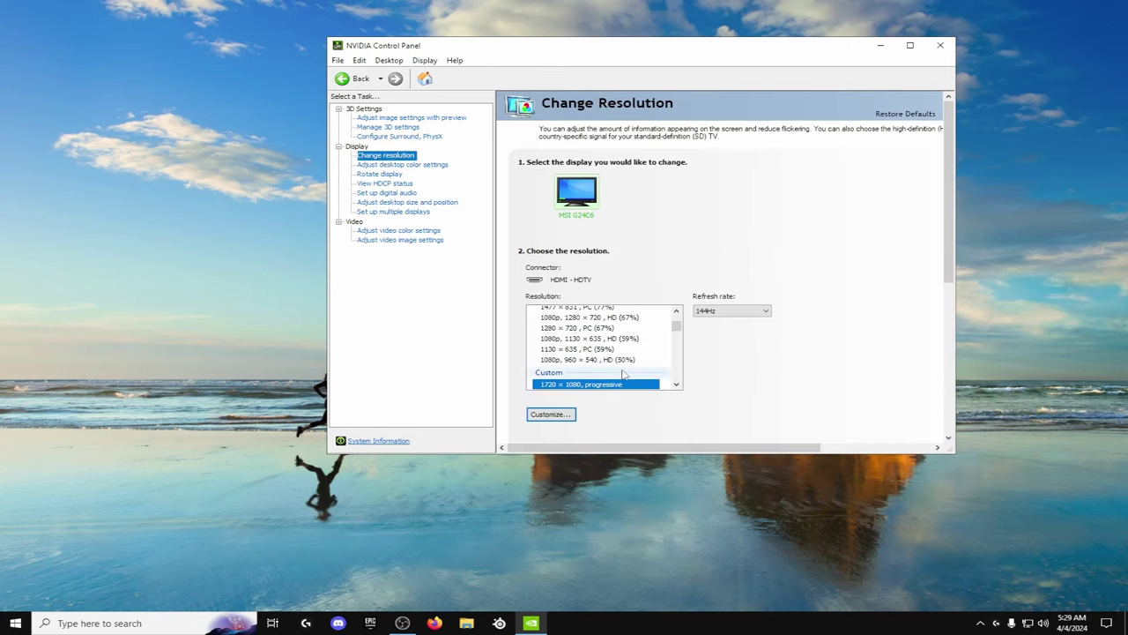
scroll(630, 339, down, 2)
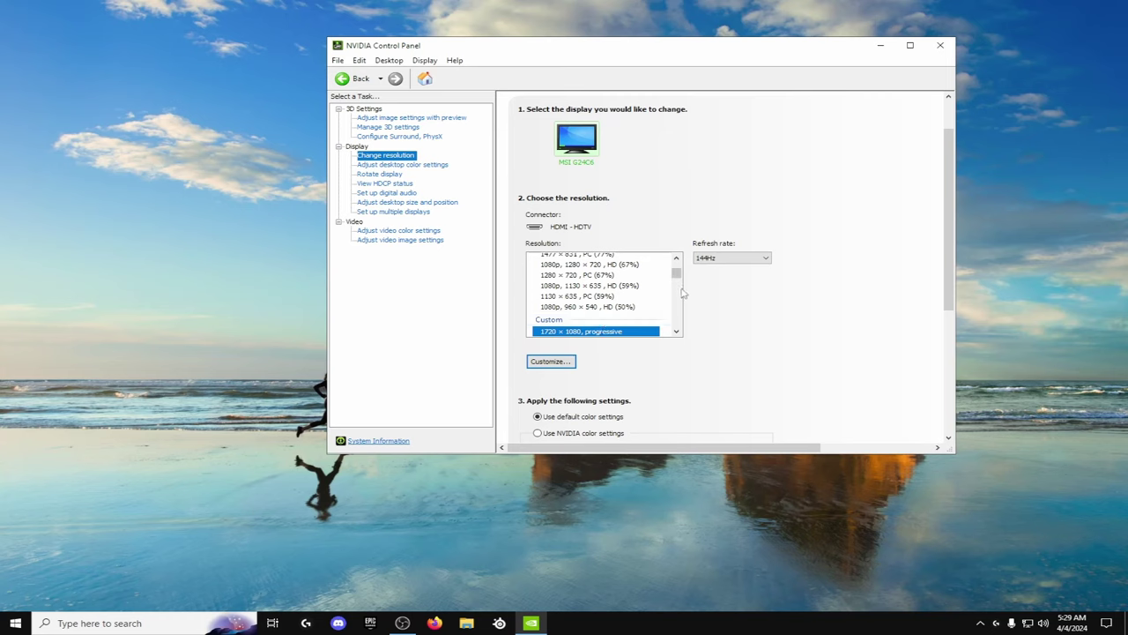
scroll(677, 275, up, 2)
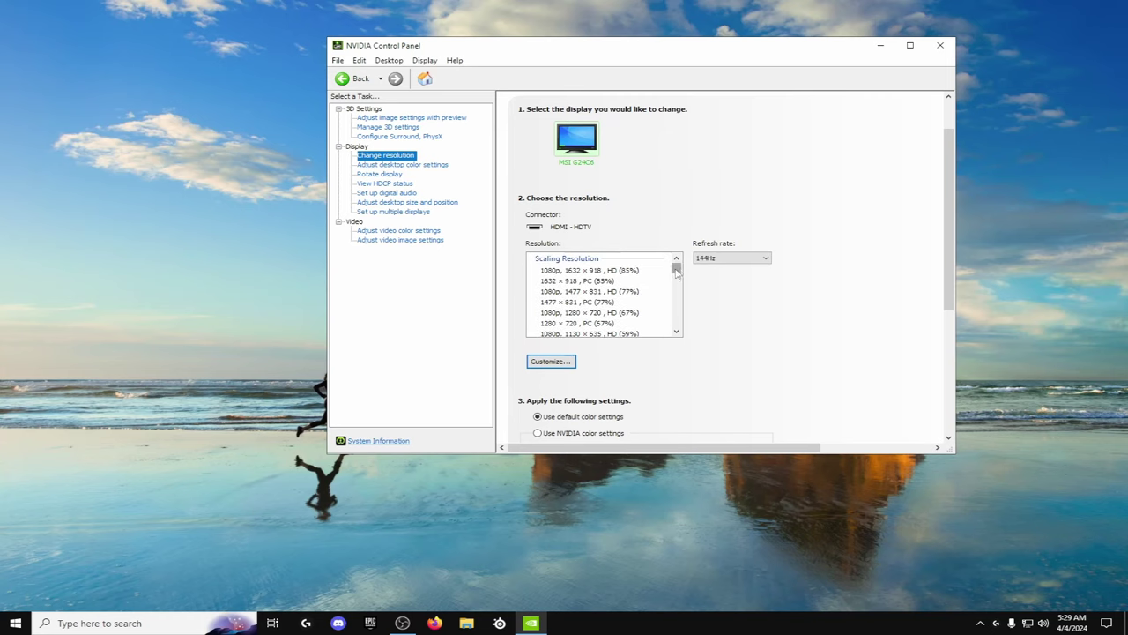
drag(683, 269, 687, 284)
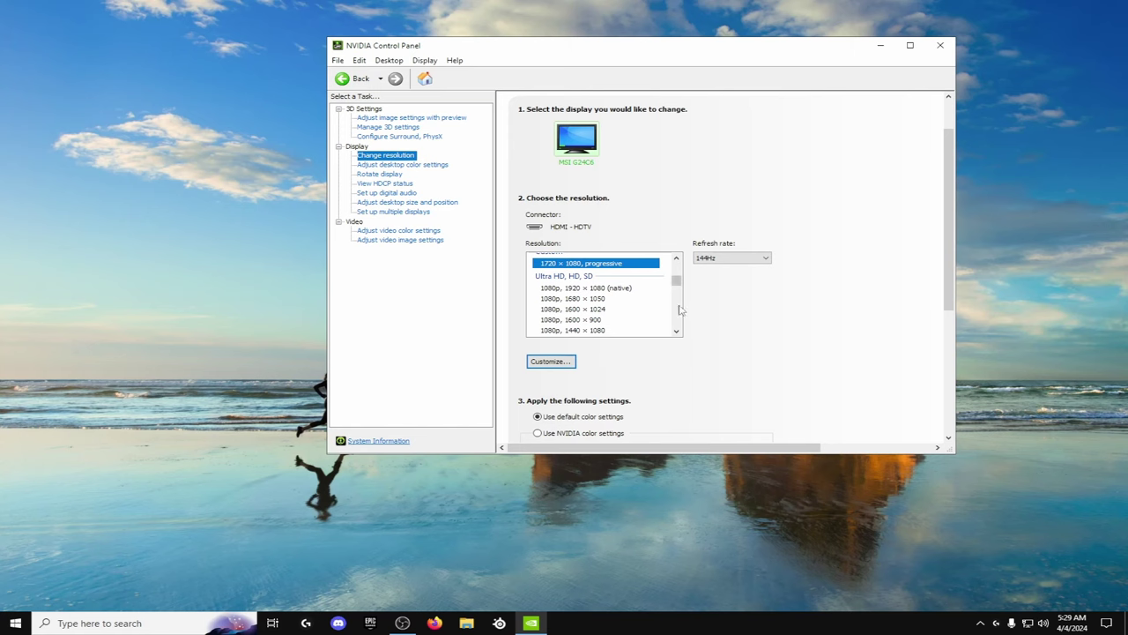
Apply the image settings with the preference emphasizing Performance and keep the changes.
click(402, 119)
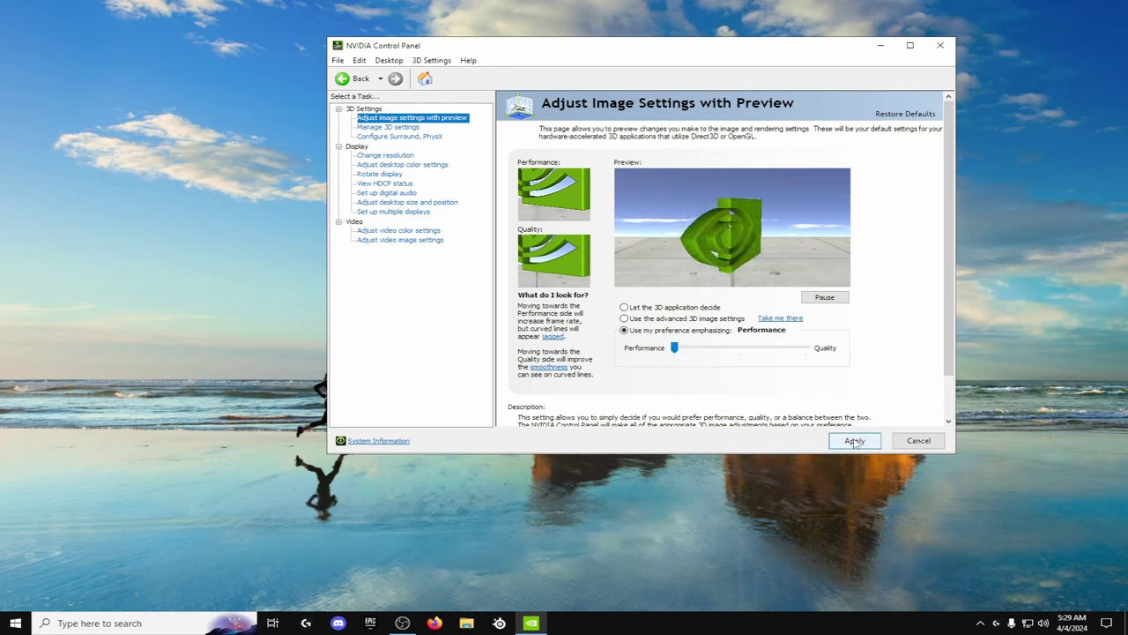
click(862, 448)
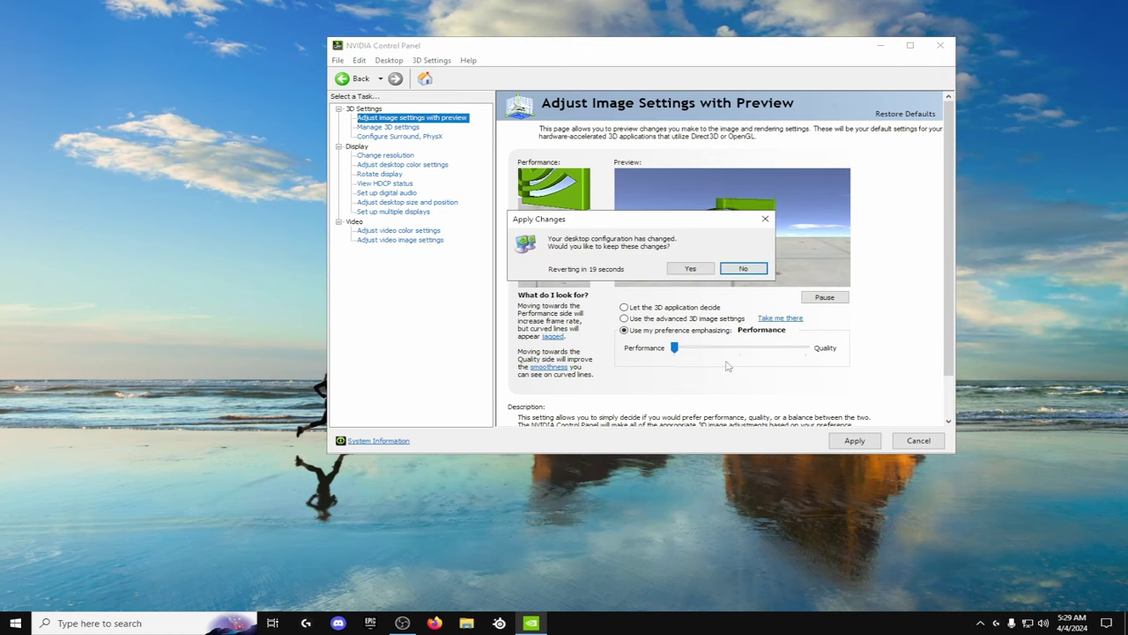
click(685, 264)
Check the display's refresh rate choices in the Change Resolution settings, then close NVIDIA Control Panel.
click(356, 156)
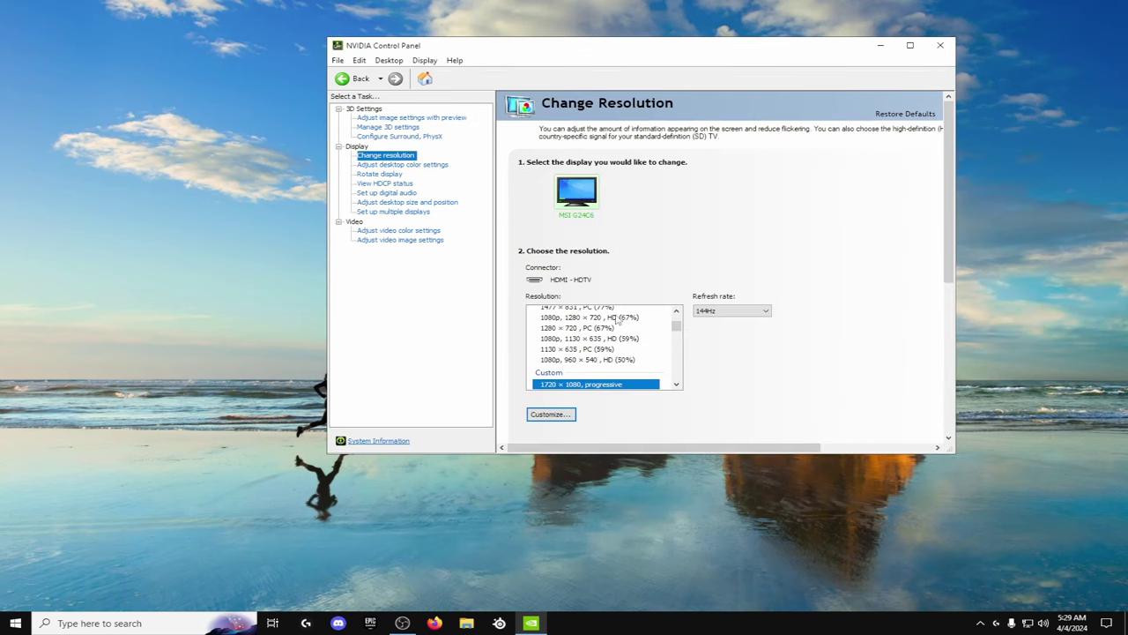
click(720, 310)
click(716, 321)
click(940, 45)
right_click(761, 194)
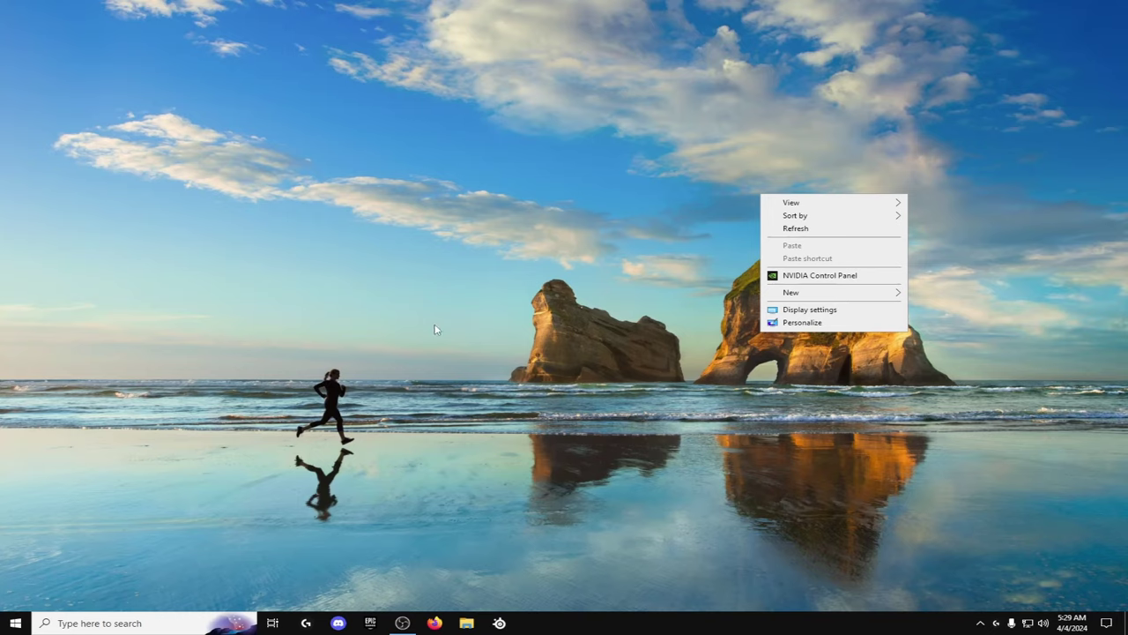
click(460, 353)
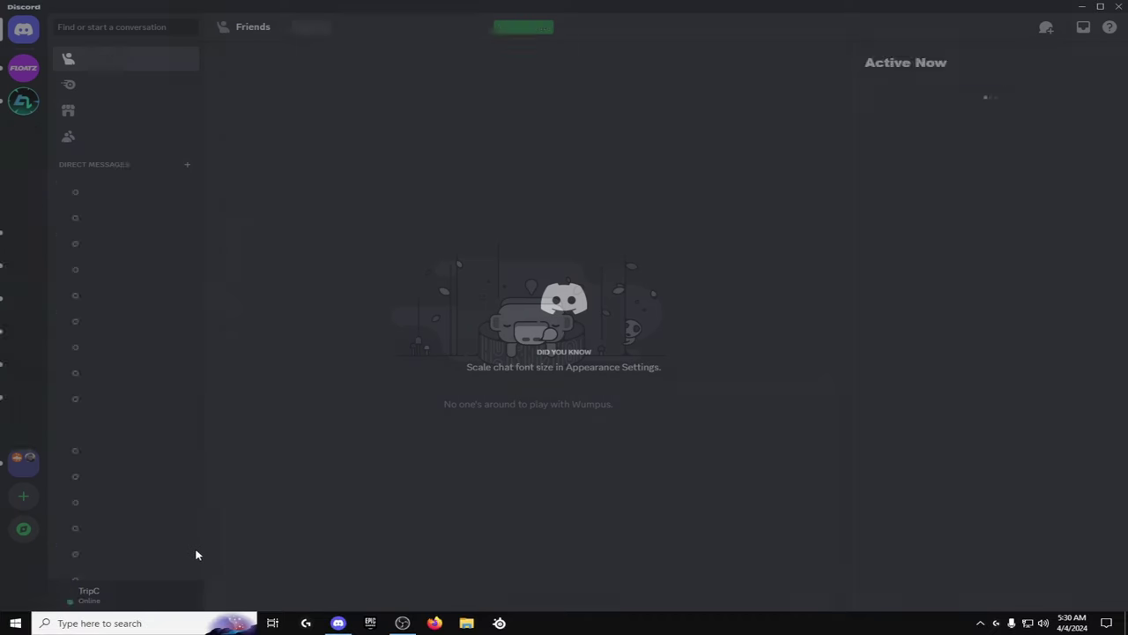
Switch to Discord, open its user settings and review the Advanced and Game Overlay options.
click(189, 596)
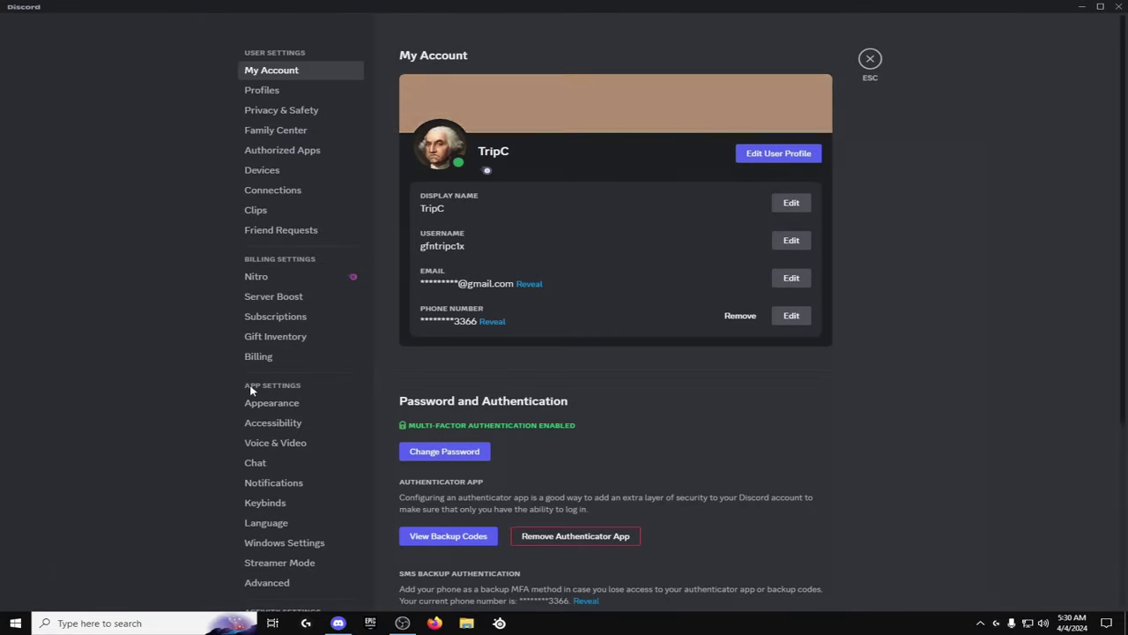
key(alt+F4)
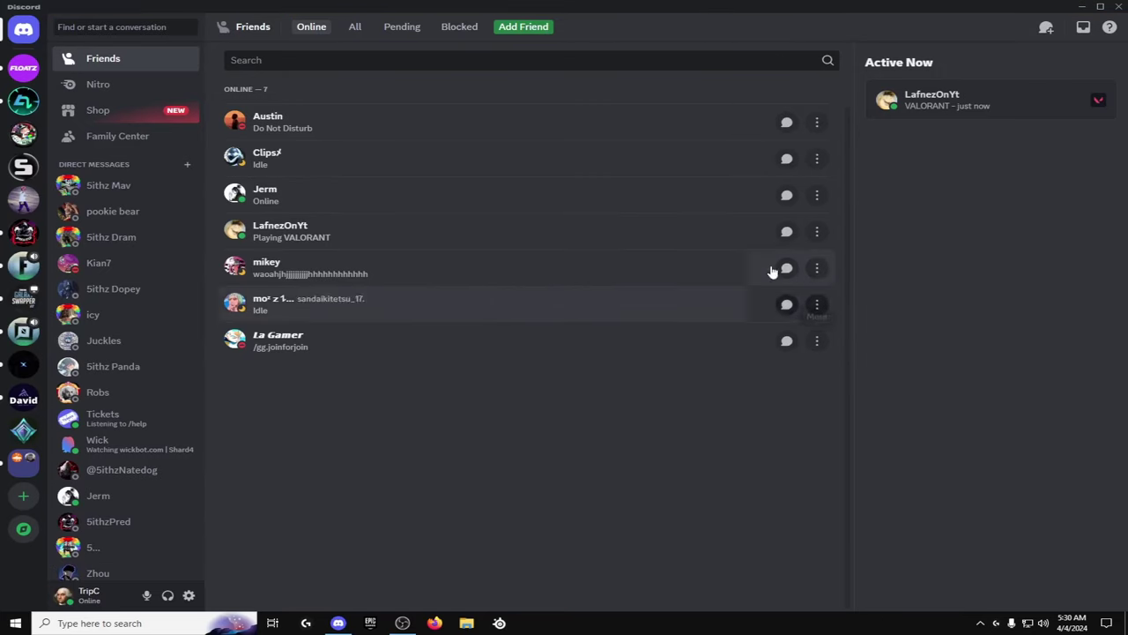
click(188, 595)
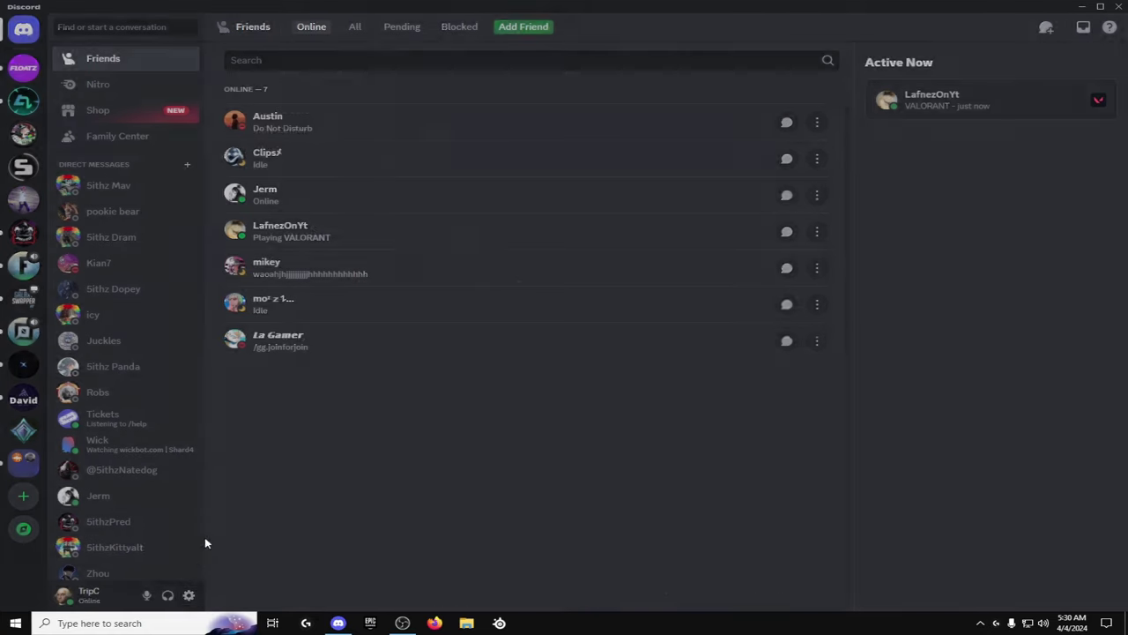
scroll(298, 450, down, 3)
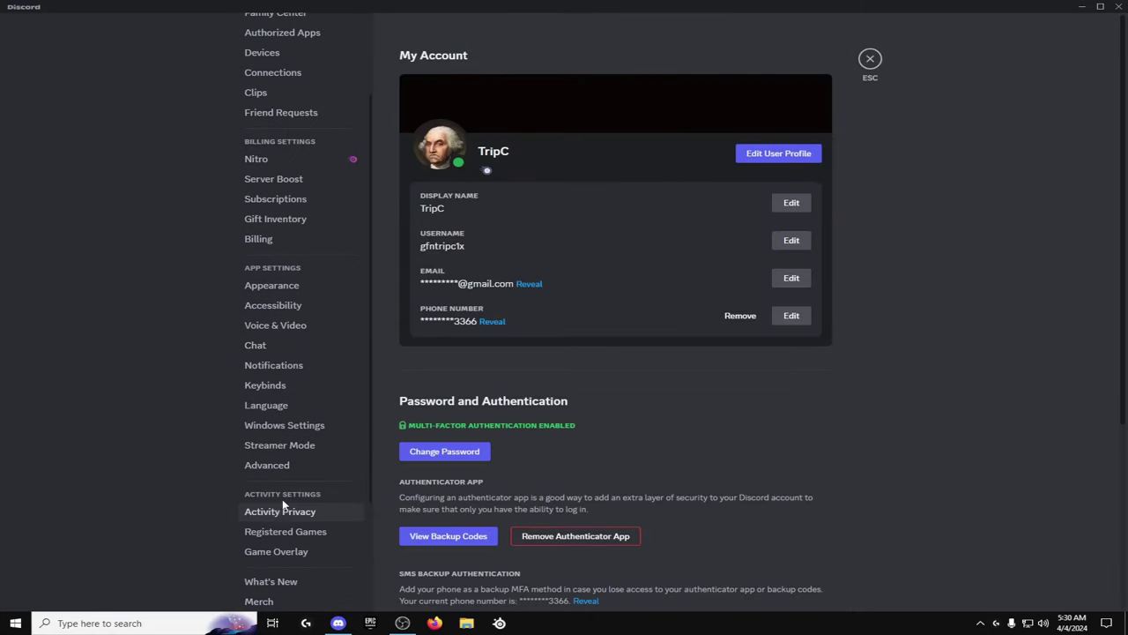
click(284, 472)
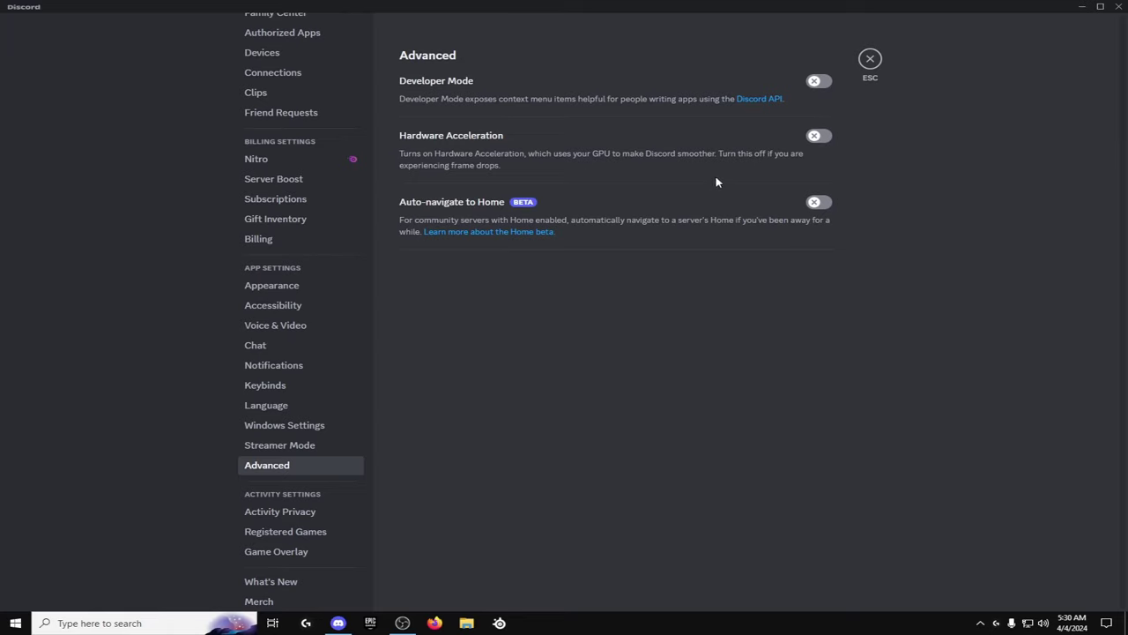
click(294, 559)
scroll(501, 392, down, 2)
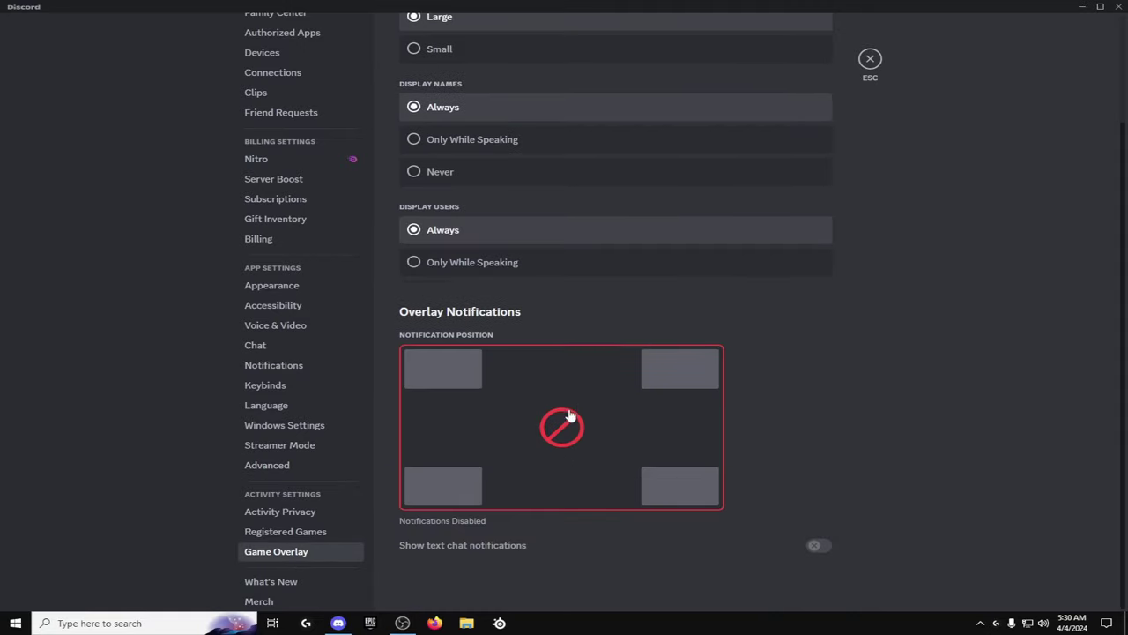
Close Discord's user settings, minimize Discord and switch to the Epic Games Launcher.
click(870, 59)
click(1082, 7)
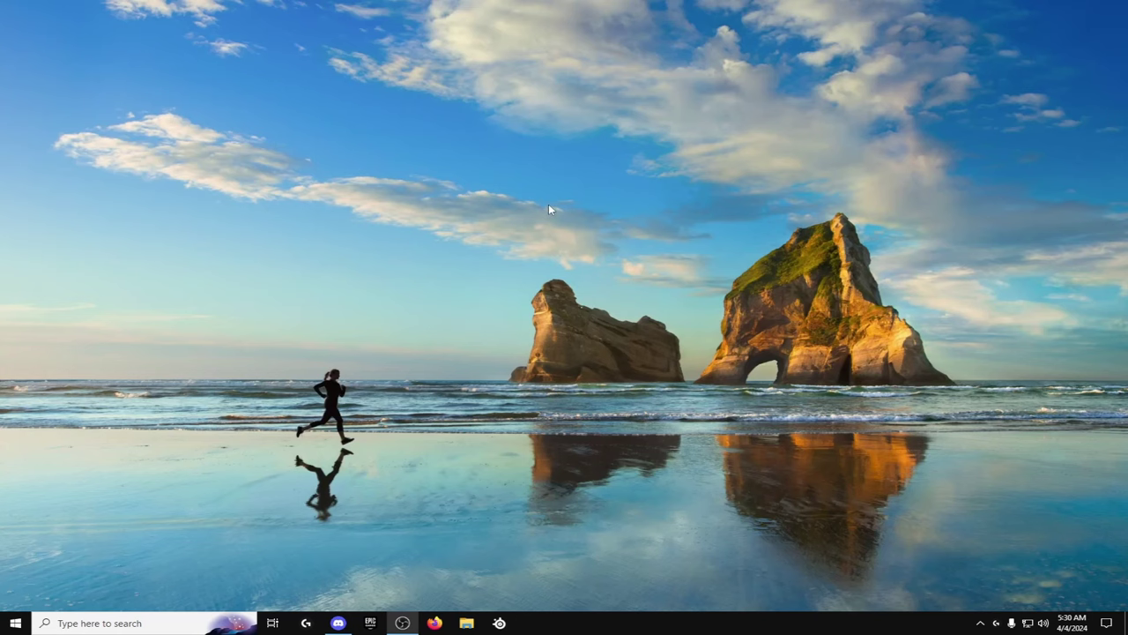
click(370, 622)
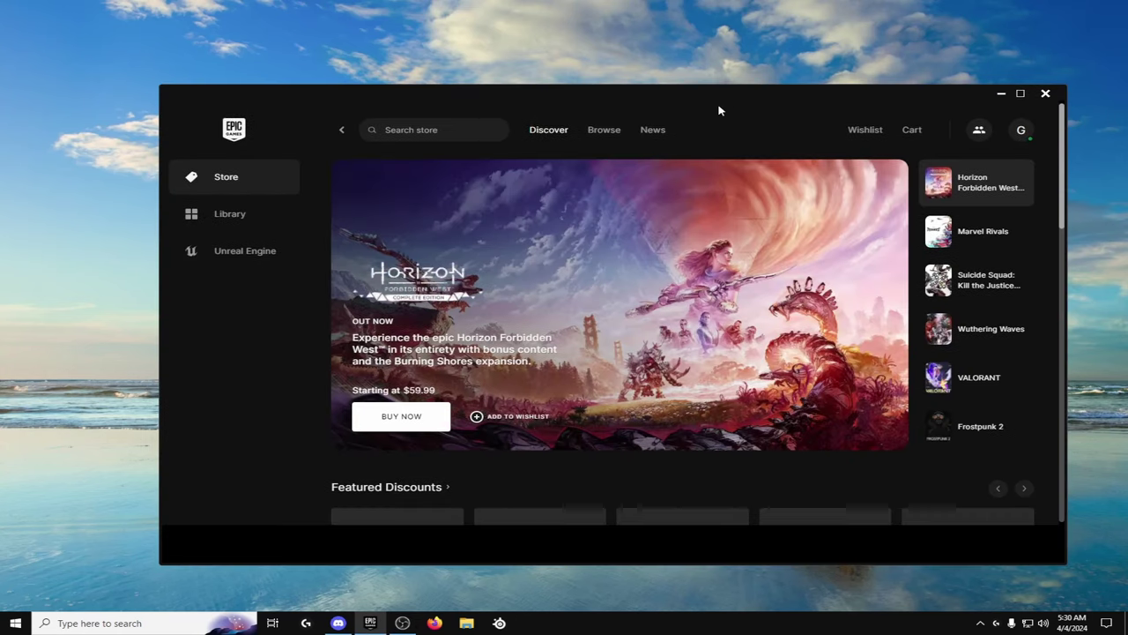
Open the launcher's settings, review the Preferences and Manage Games options, and return to the store page.
click(1020, 130)
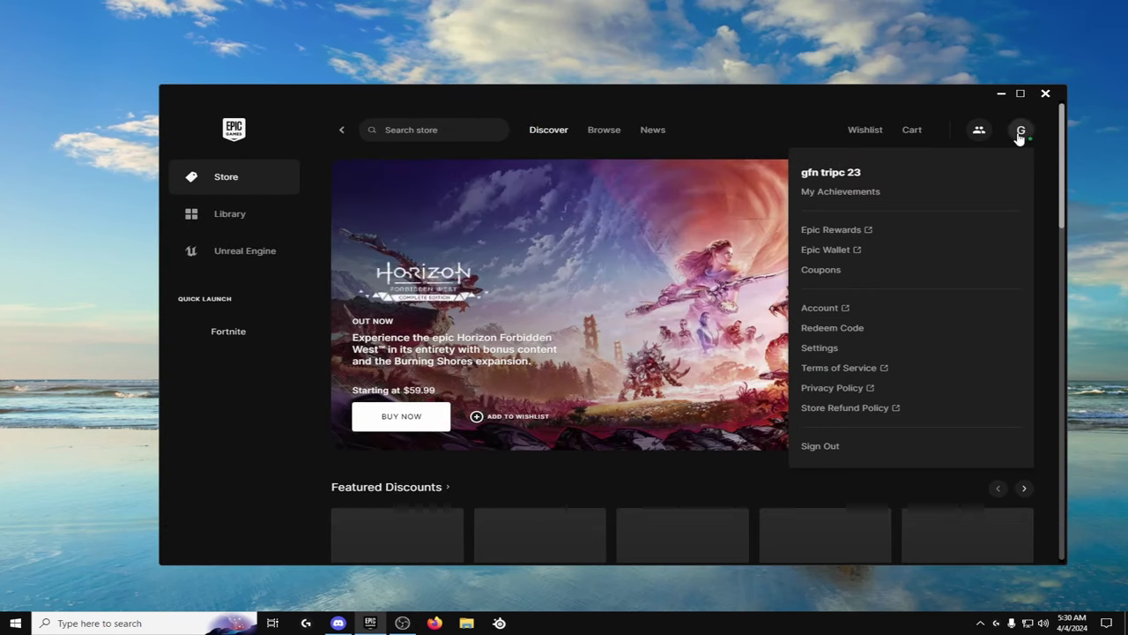
click(1021, 132)
click(1020, 132)
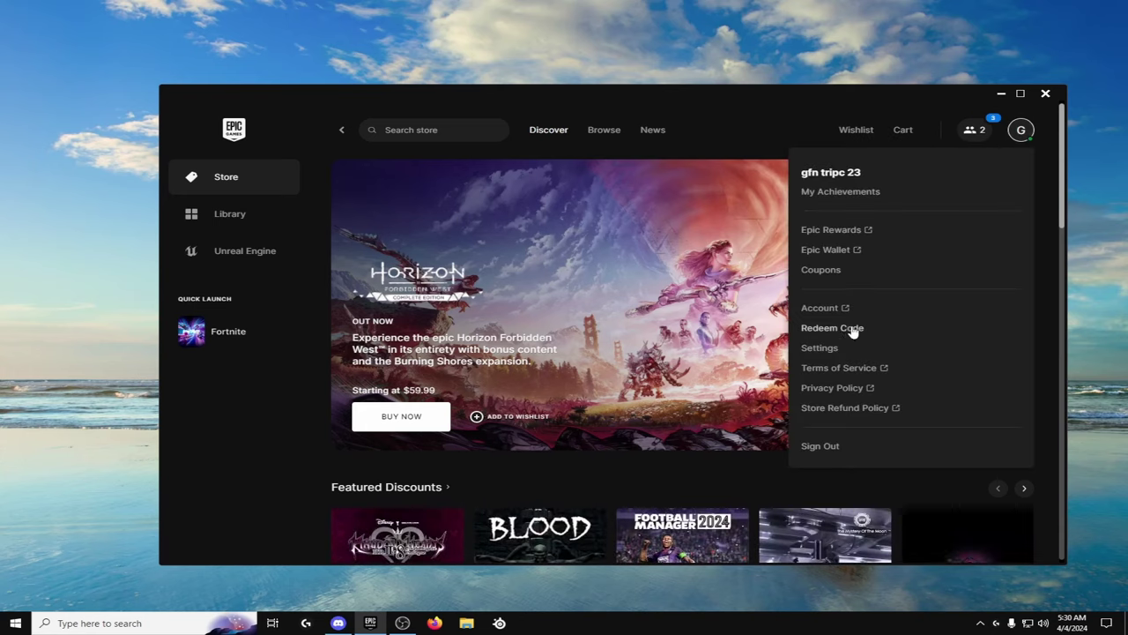
click(826, 351)
scroll(345, 348, down, 4)
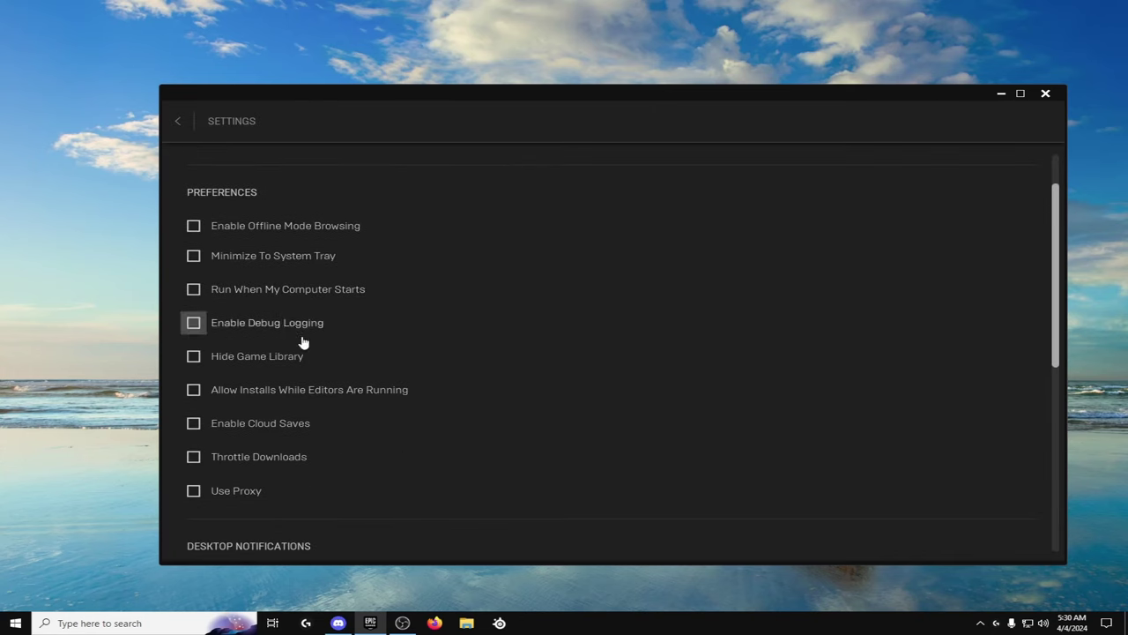
scroll(308, 348, down, 5)
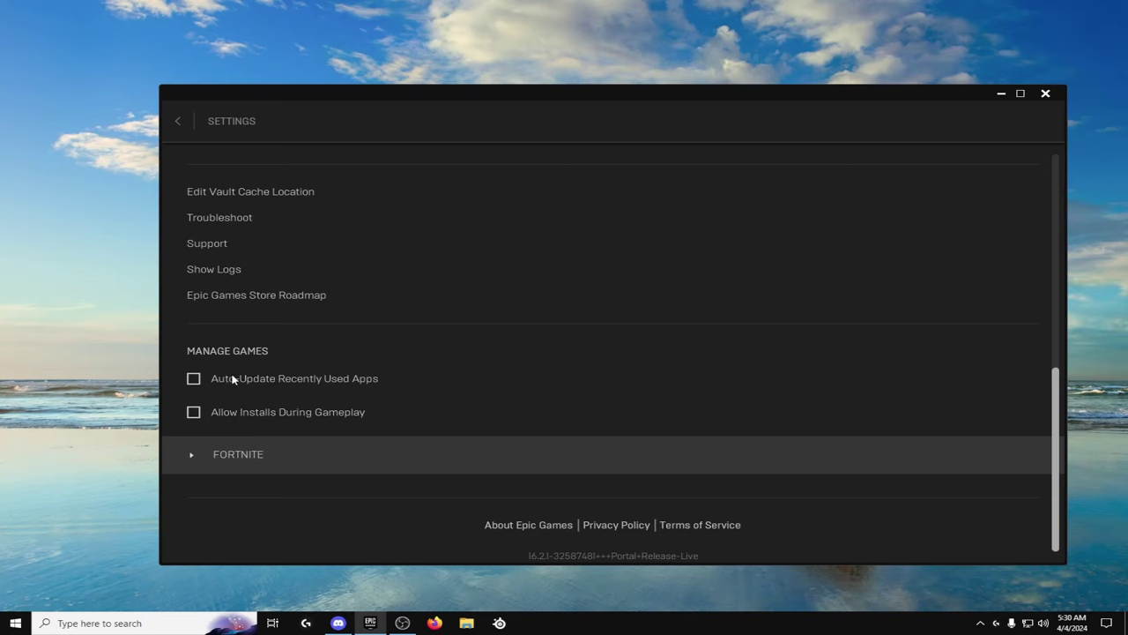
scroll(256, 370, up, 2)
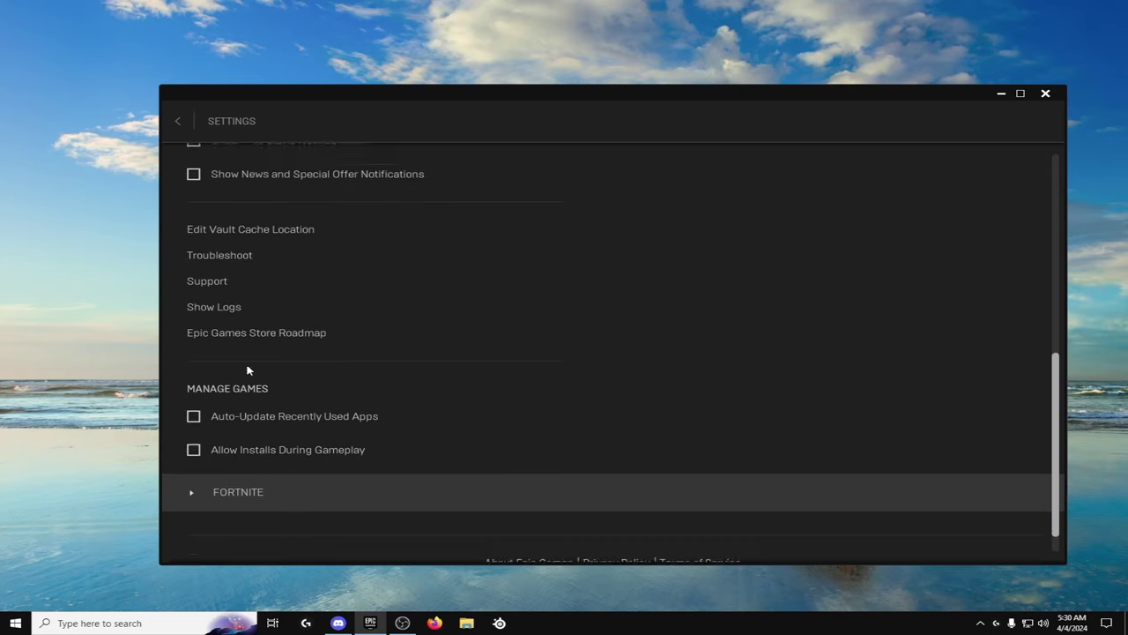
click(179, 122)
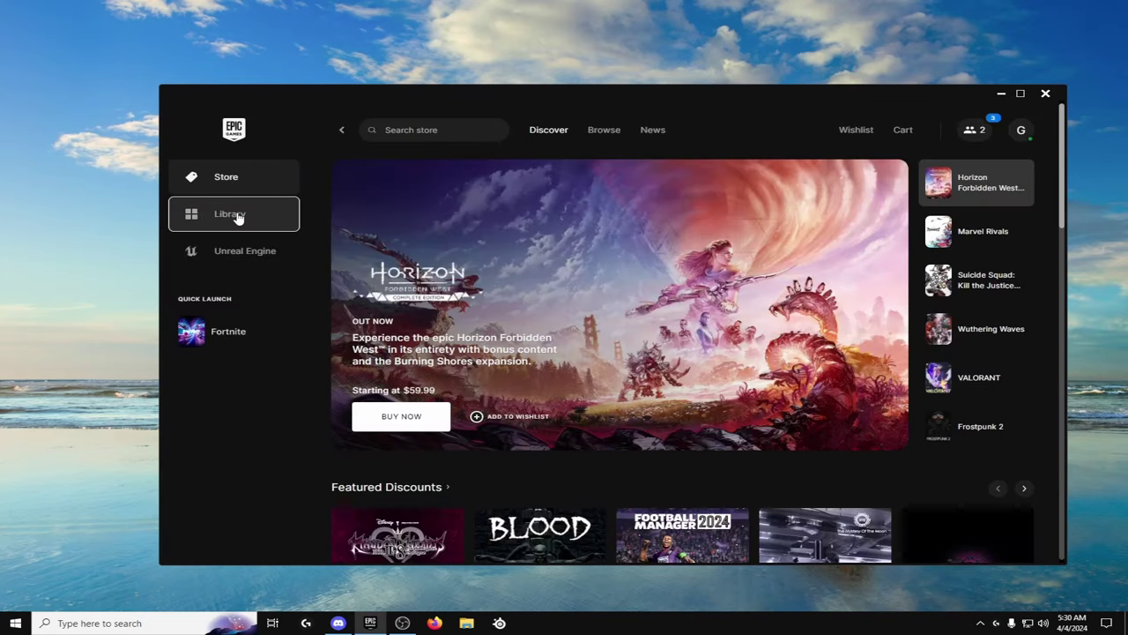
Open the game library, view Fortnite's Manage dialog and close it.
click(236, 215)
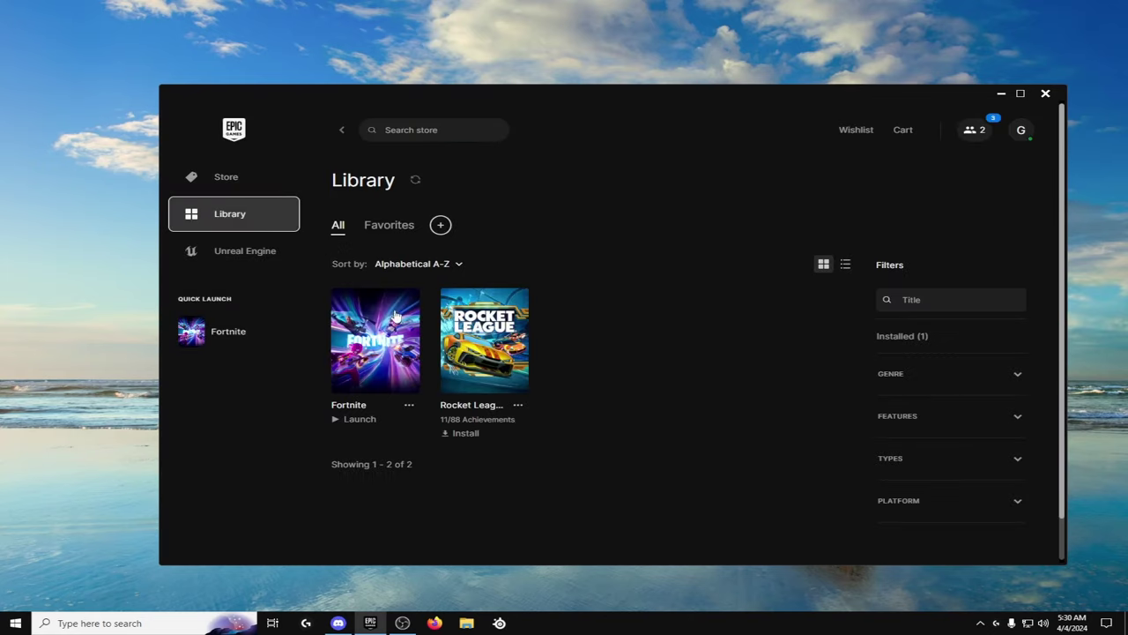
click(409, 405)
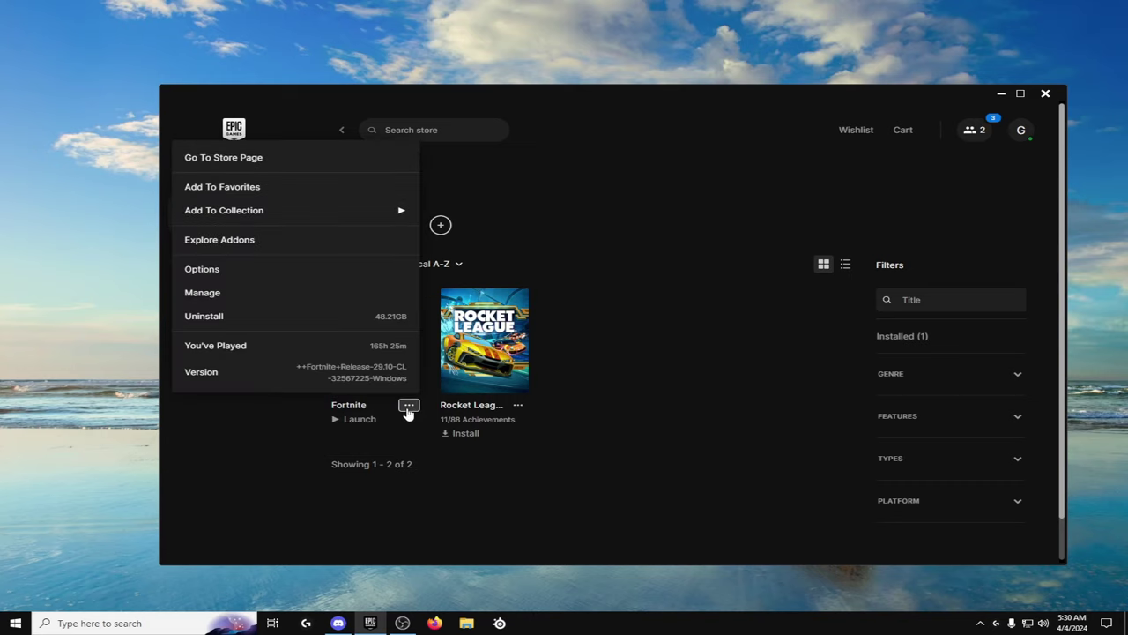
click(216, 294)
click(808, 205)
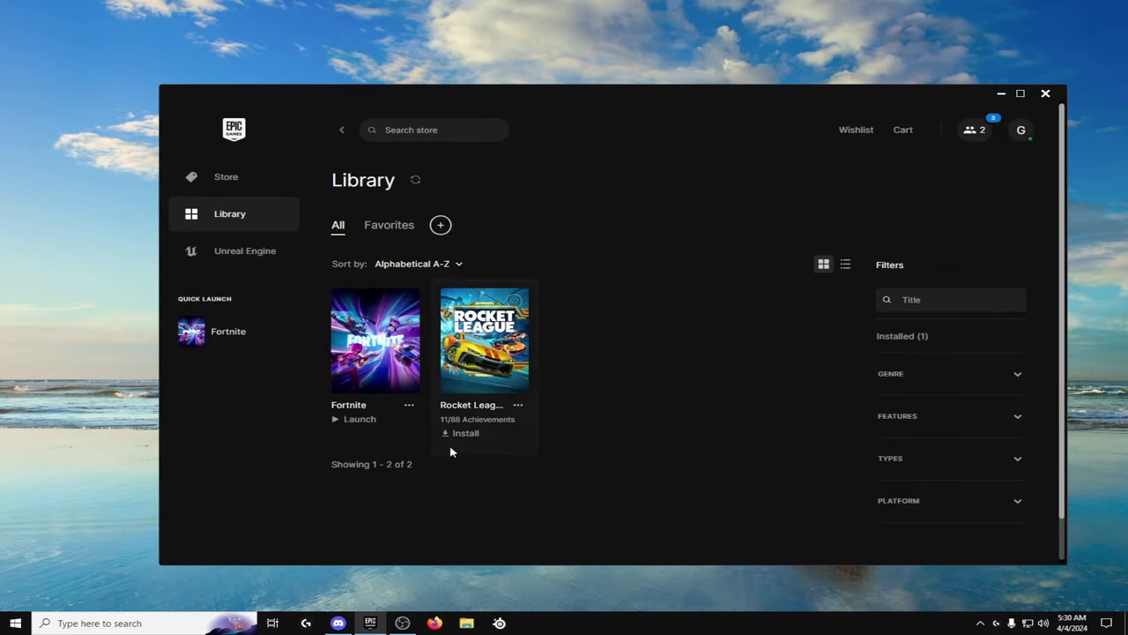
Review Fortnite's installation options down to Additional Languages, dismiss them without applying, and close the Epic Games Launcher.
click(409, 406)
click(212, 267)
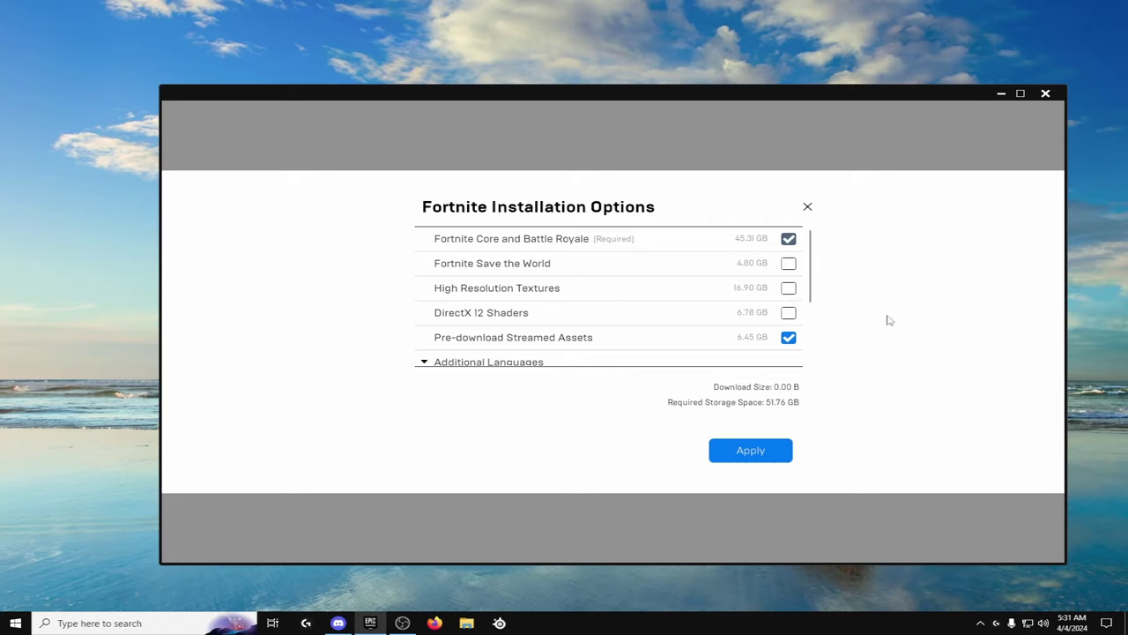
scroll(755, 308, down, 4)
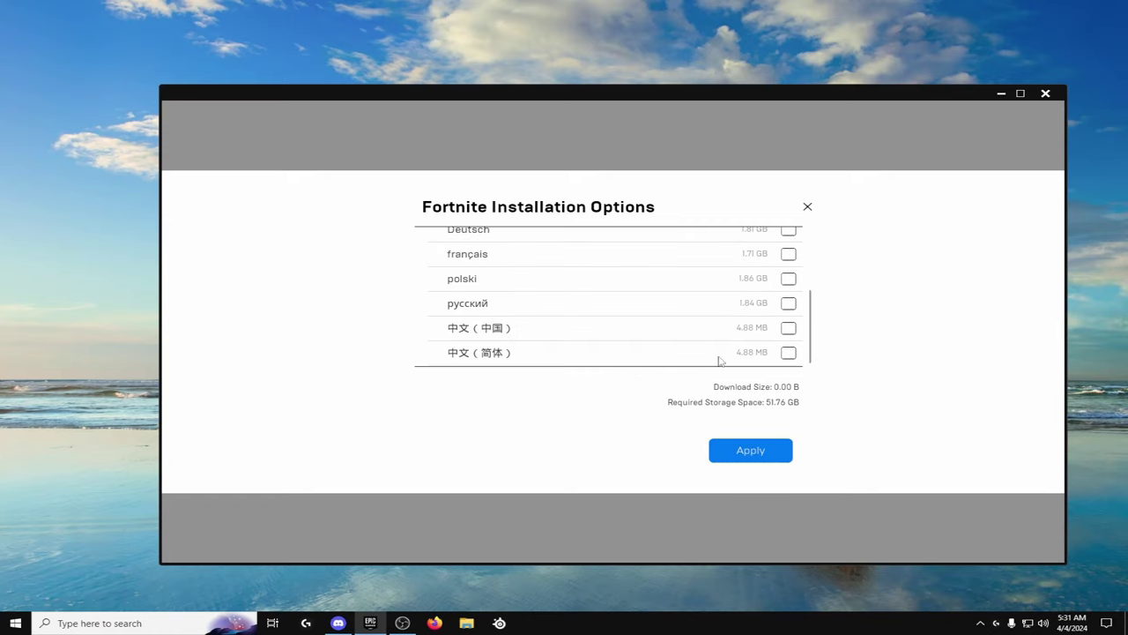
scroll(765, 300, up, 4)
scroll(776, 295, down, 3)
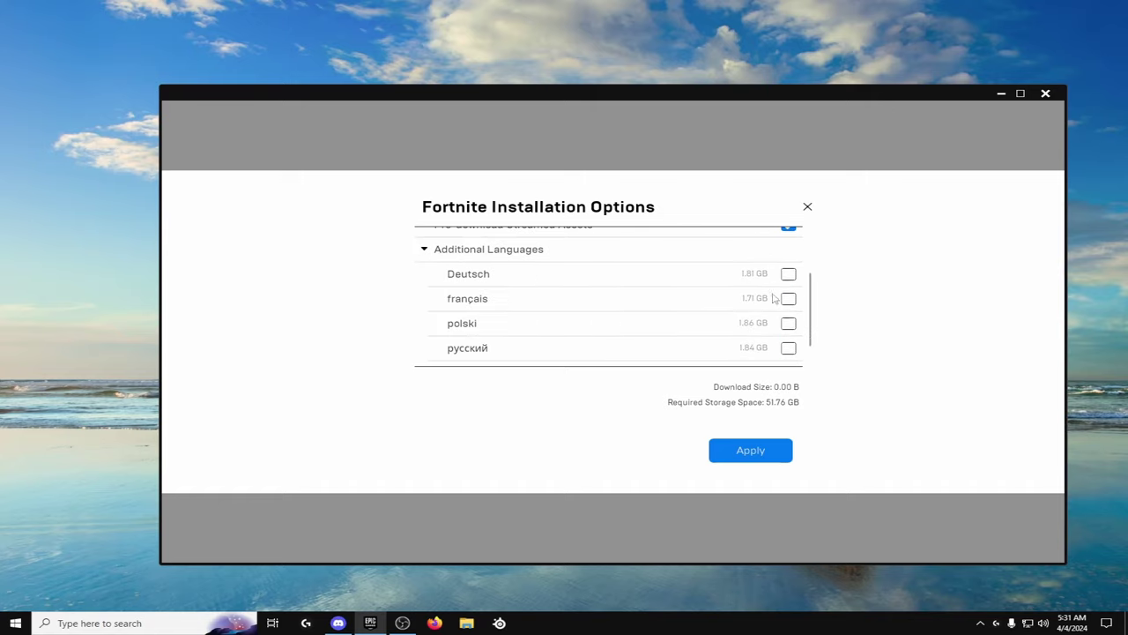
scroll(789, 303, up, 1)
click(807, 206)
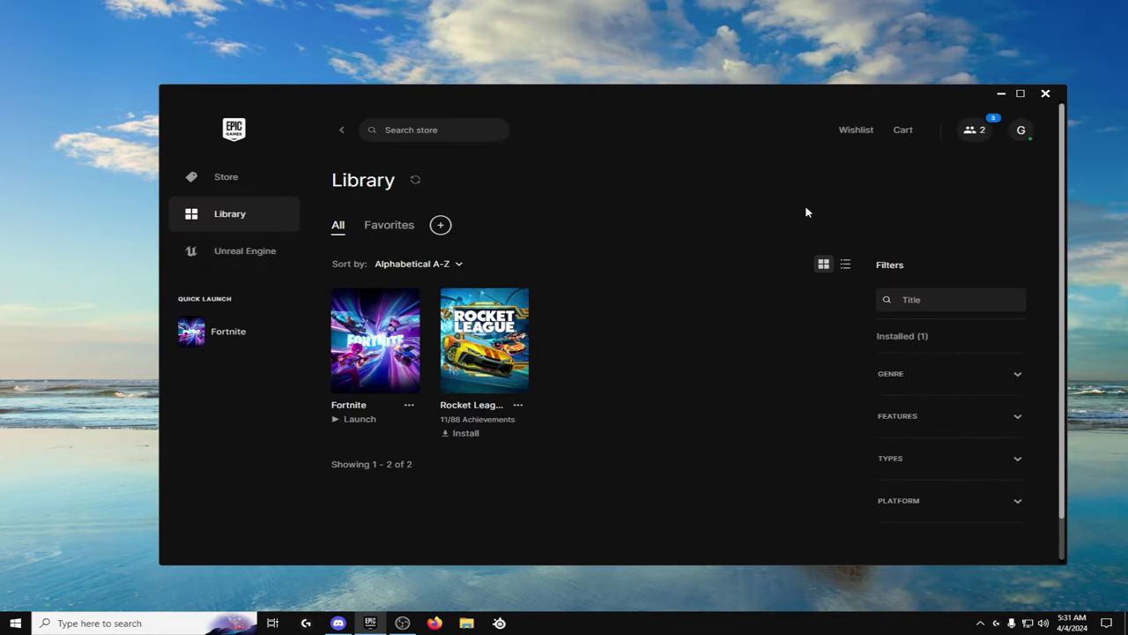
click(1047, 94)
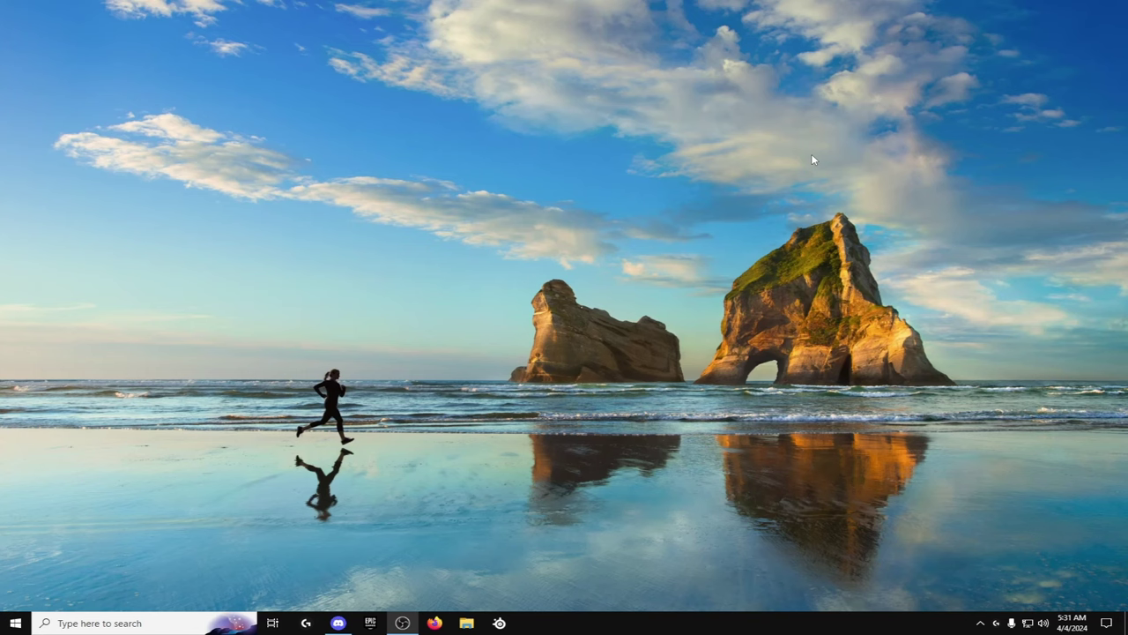
Search Windows for "task" and open Task Manager.
click(122, 622)
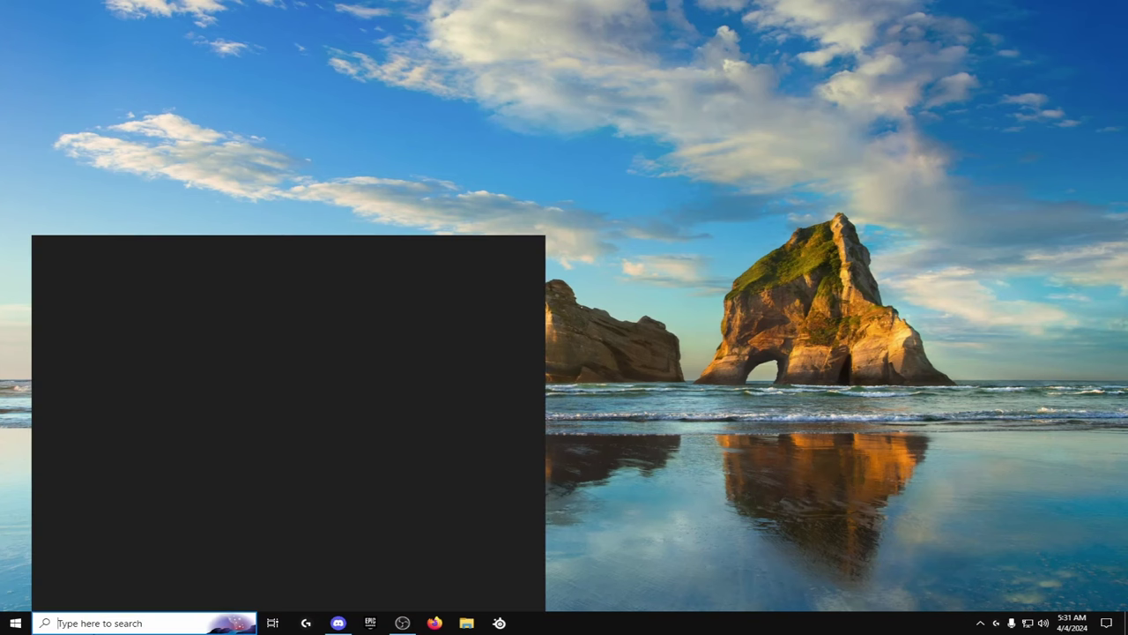
text(task)
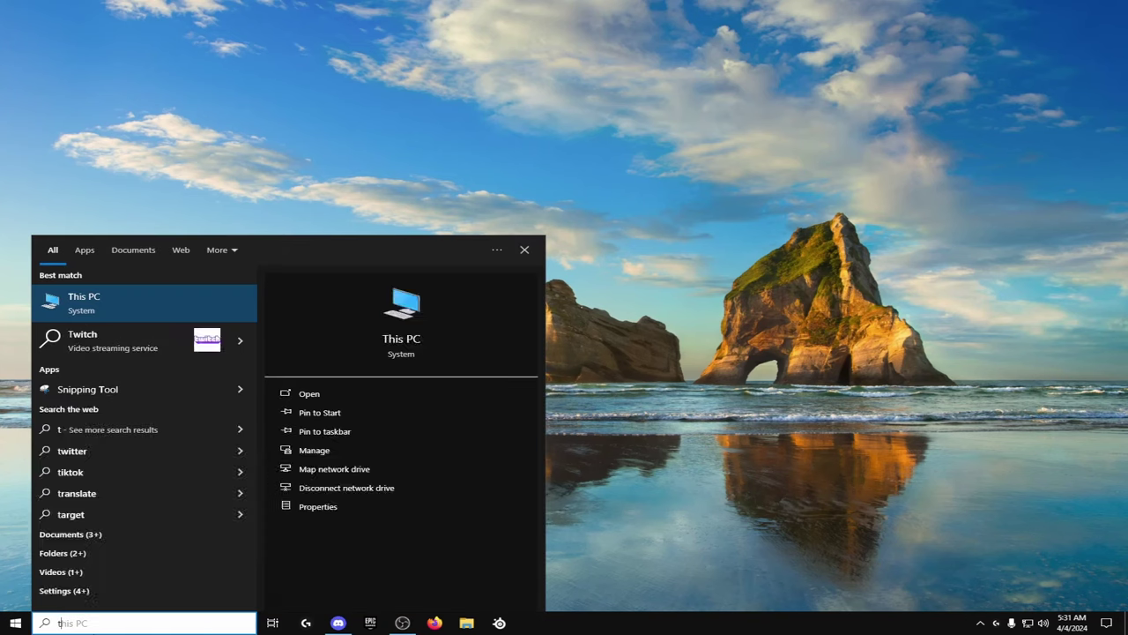
click(411, 342)
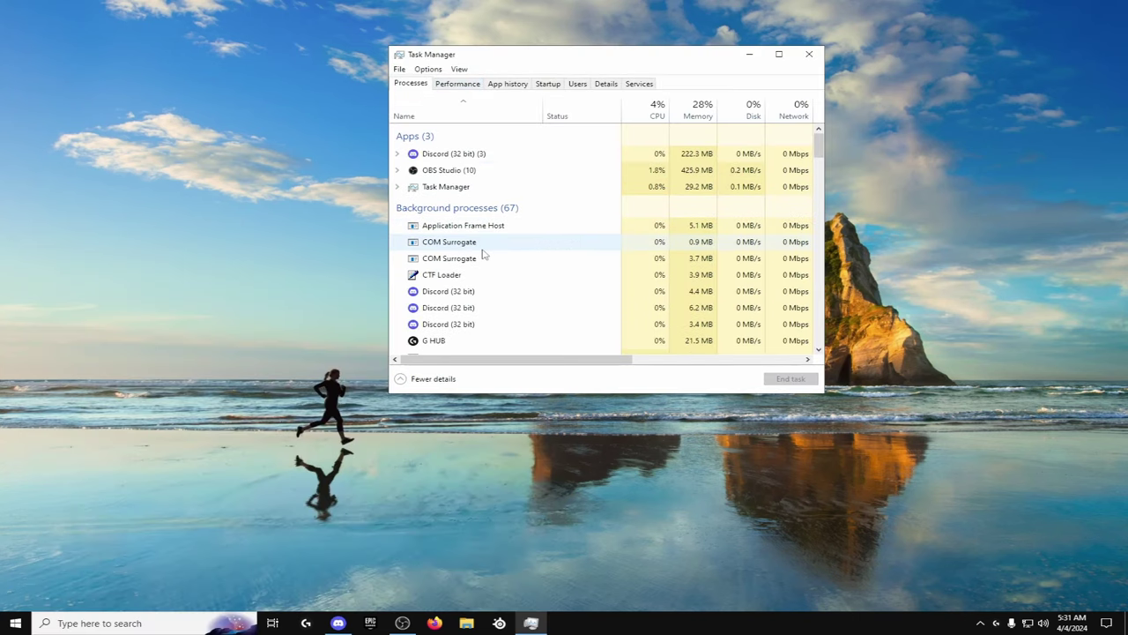
Look through the apps, background processes and Windows processes in Task Manager, and sort the list by memory.
scroll(458, 266, down, 1)
scroll(457, 266, down, 5)
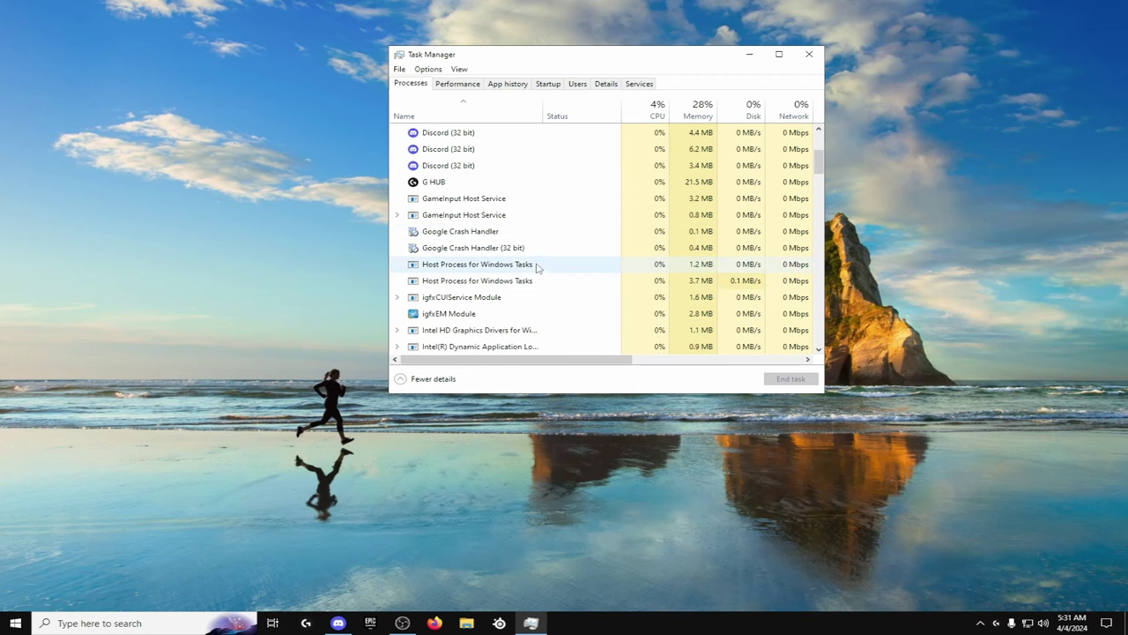
scroll(529, 260, up, 6)
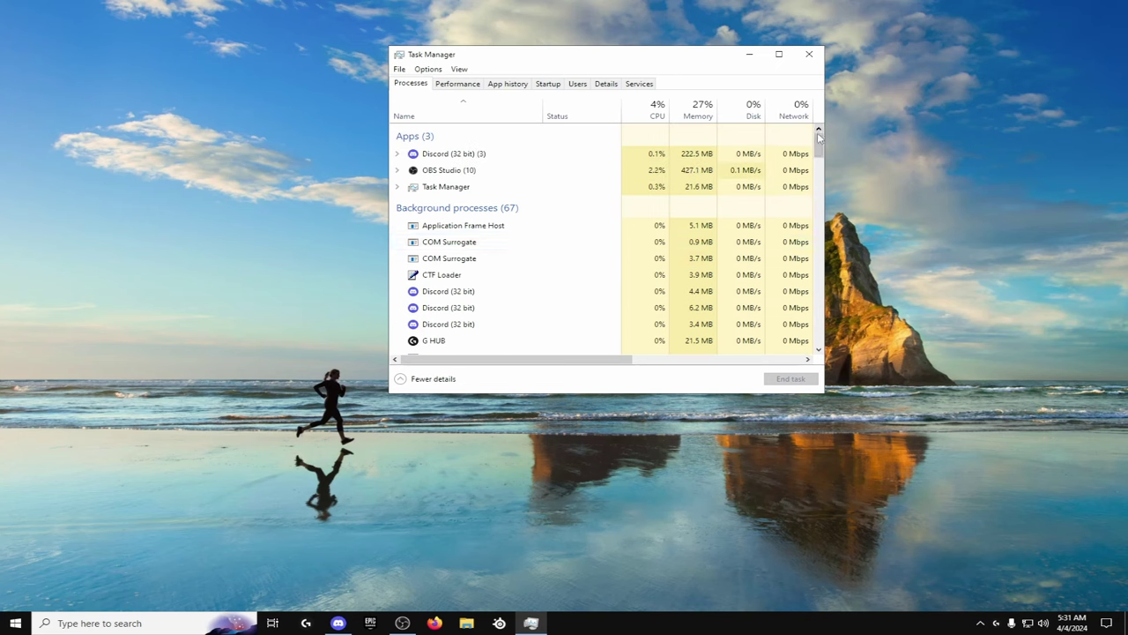
drag(819, 139, 848, 266)
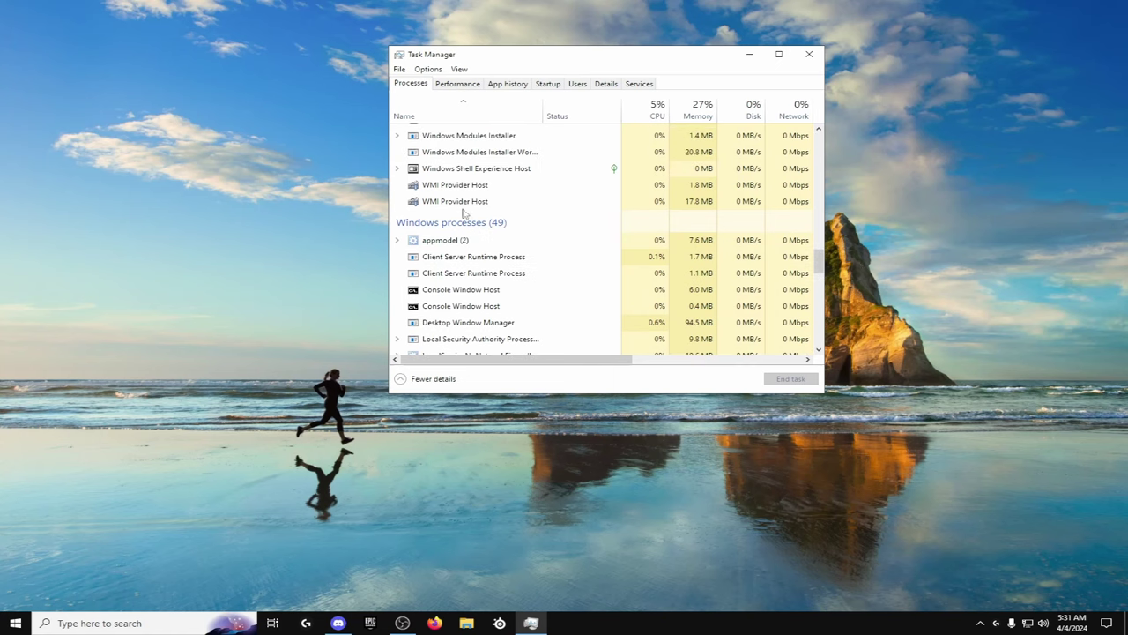
scroll(479, 254, up, 5)
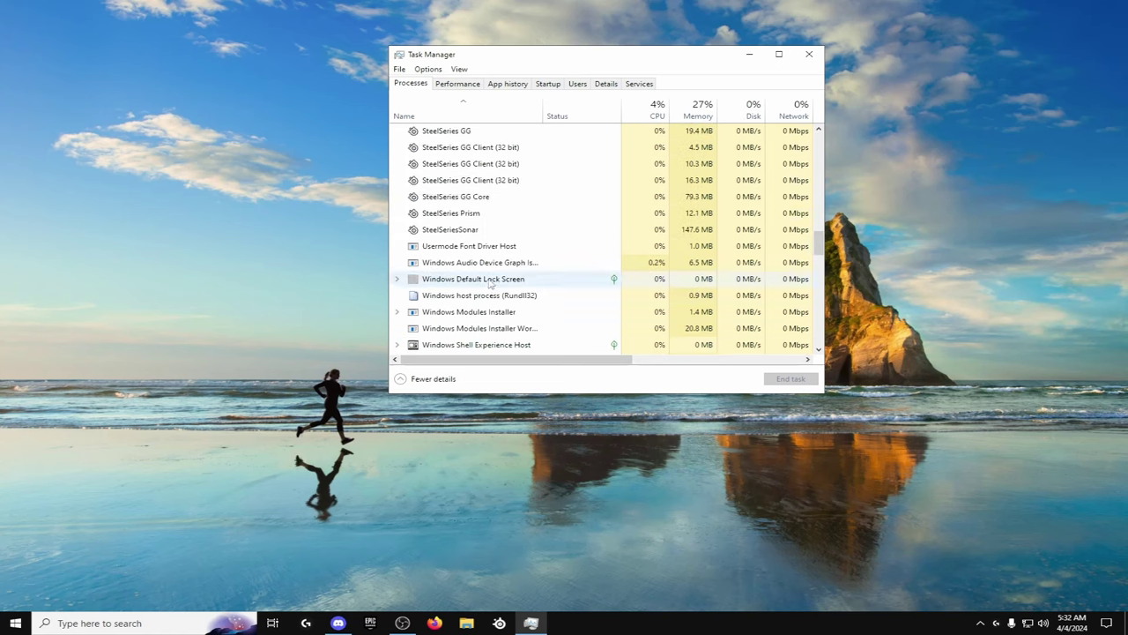
click(700, 117)
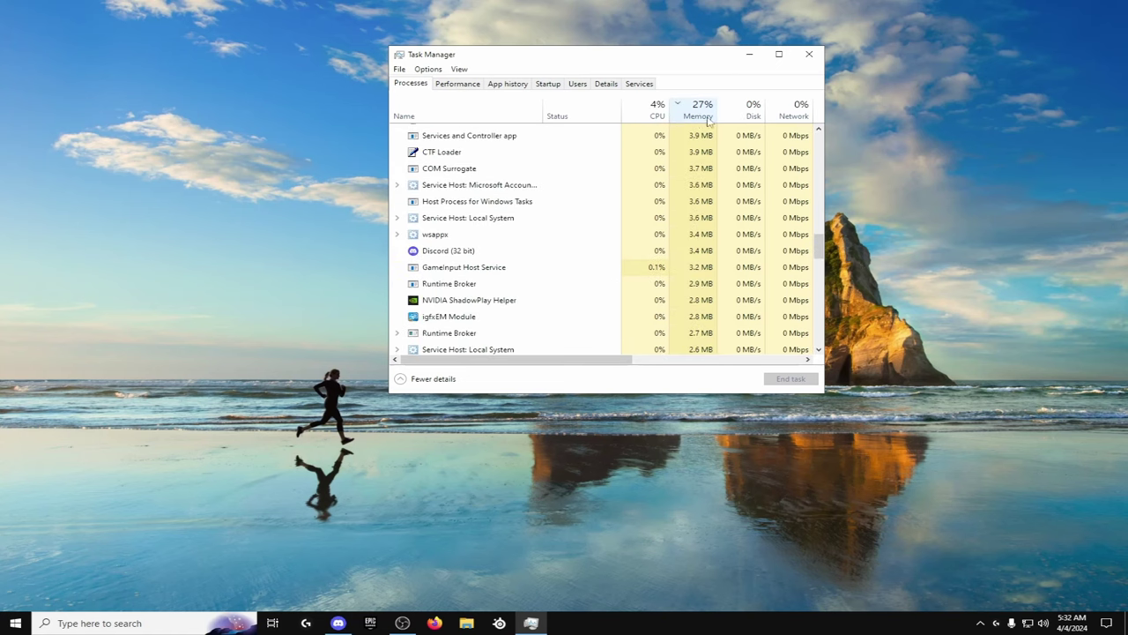
View the Memory and CPU performance details in Task Manager.
click(457, 83)
click(463, 147)
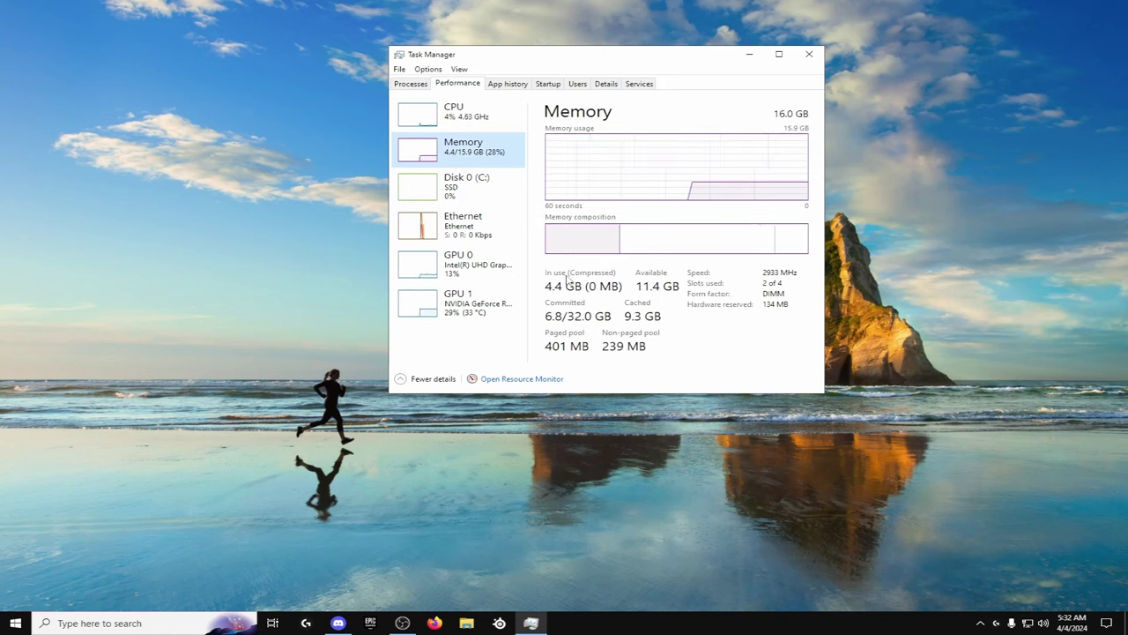
key(Up)
Return to the process list sorted by CPU, examine the running processes through to the end, and close Task Manager.
key(ctrl+shift+Tab)
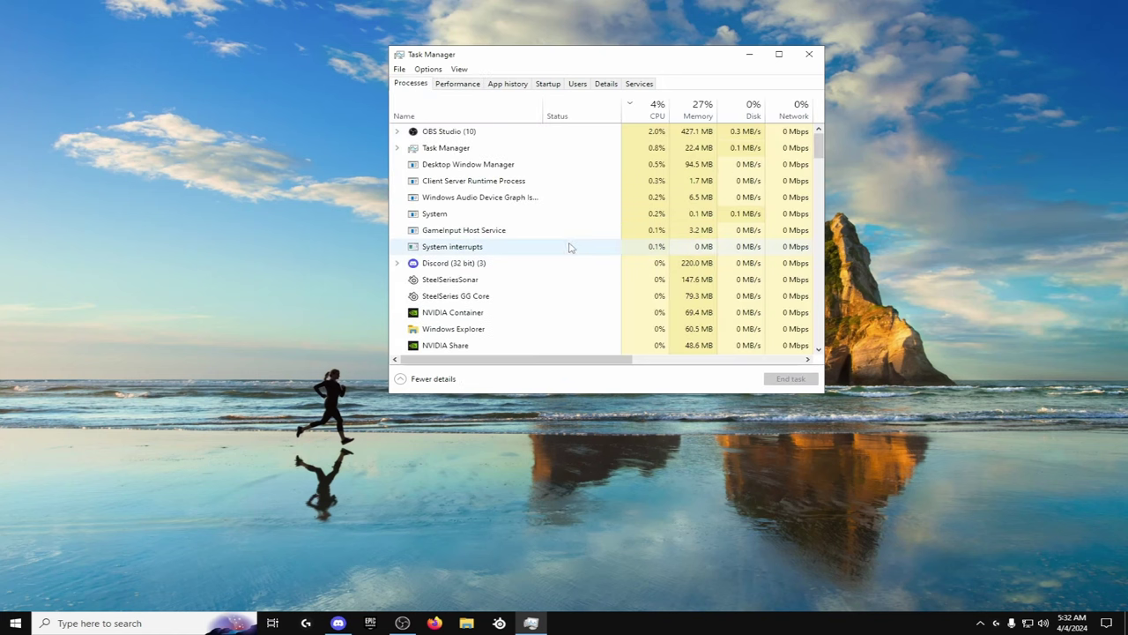
scroll(564, 242, down, 1)
scroll(546, 236, up, 1)
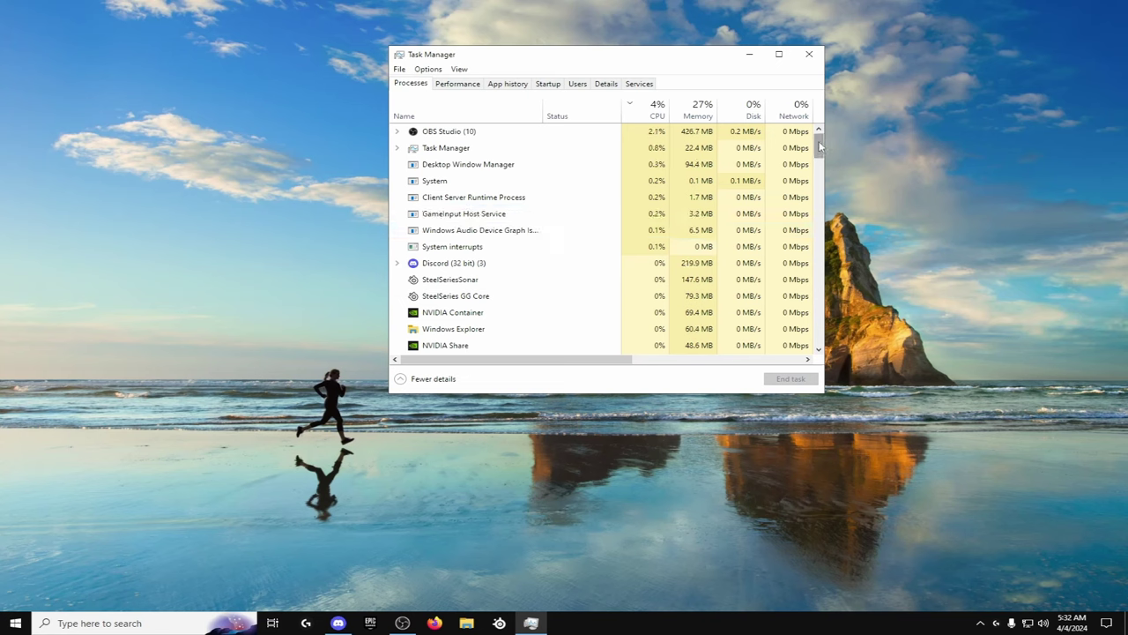
scroll(688, 200, down, 6)
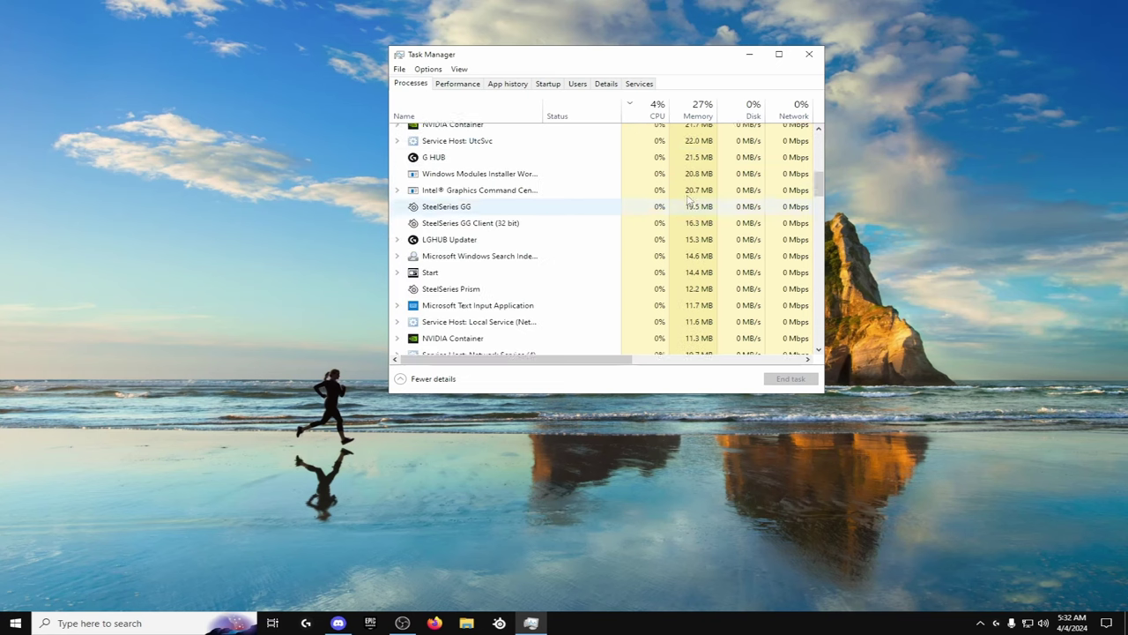
scroll(688, 201, down, 8)
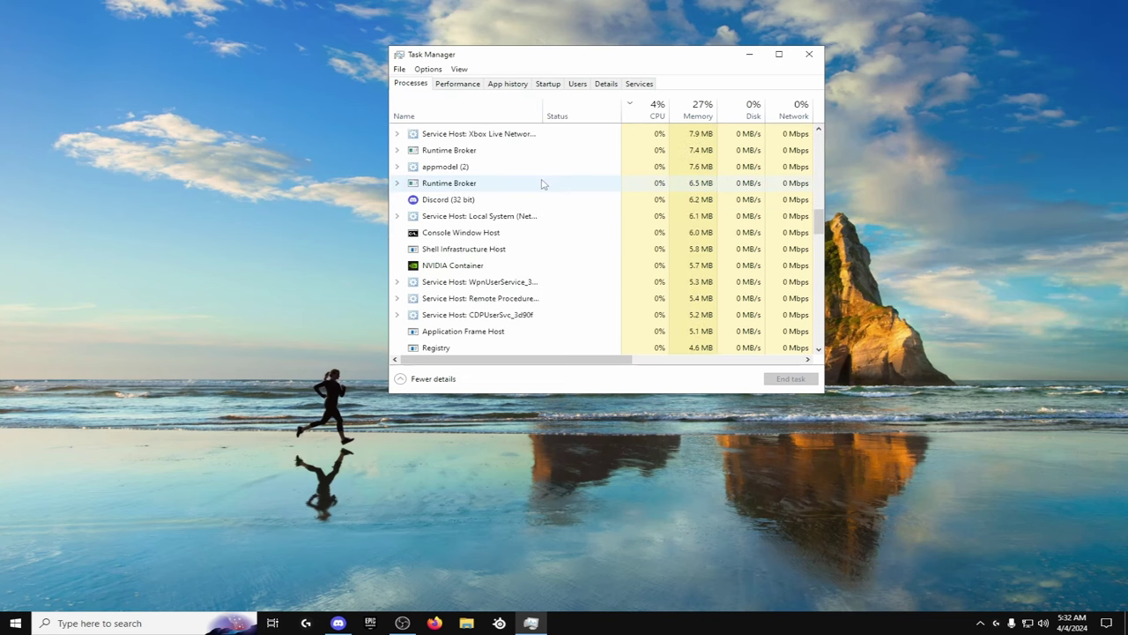
scroll(542, 184, down, 8)
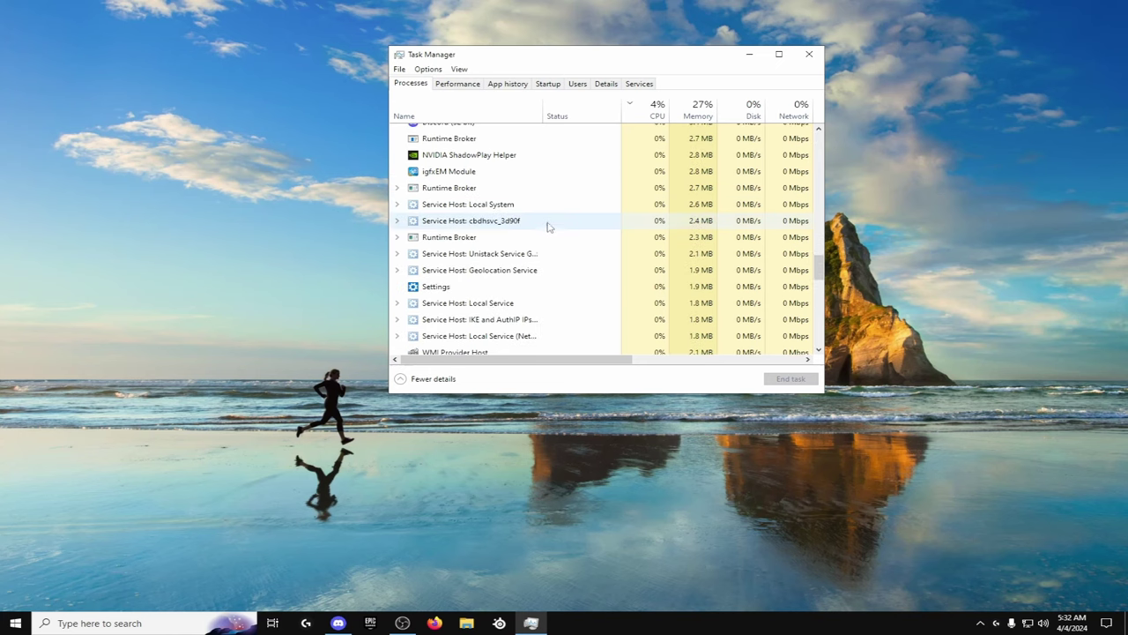
scroll(544, 247, down, 8)
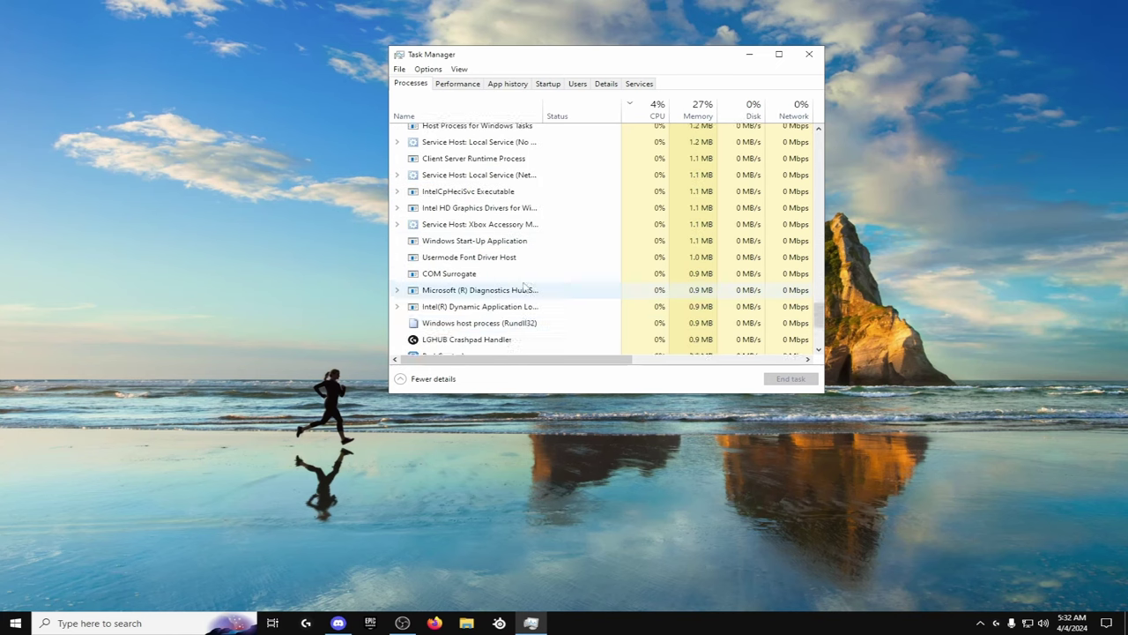
scroll(524, 287, down, 3)
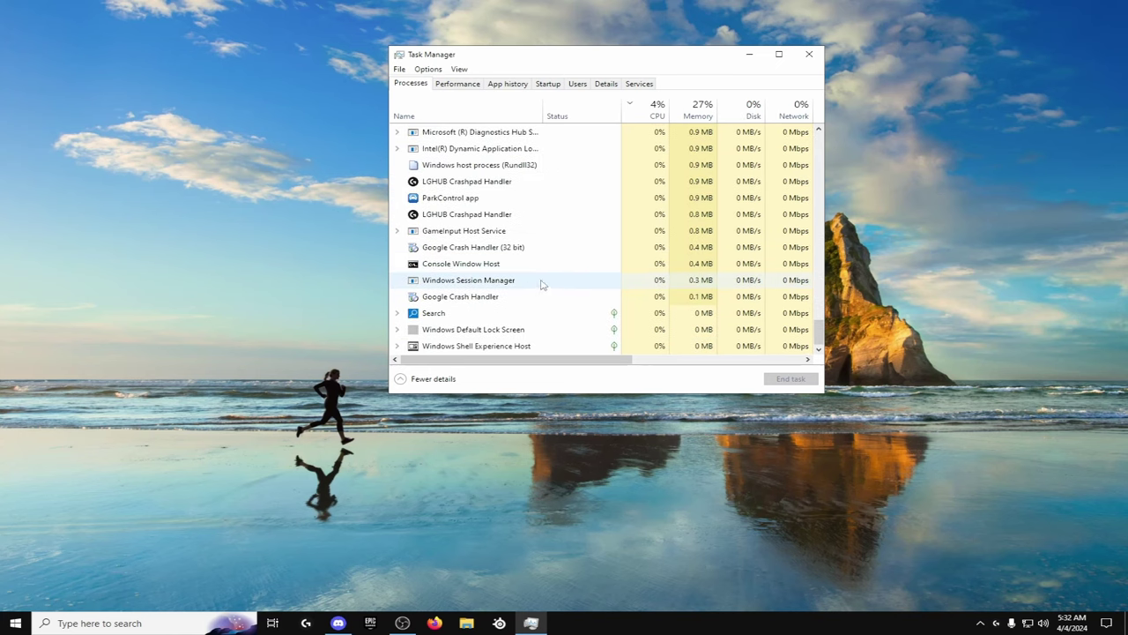
click(809, 54)
right_click(479, 286)
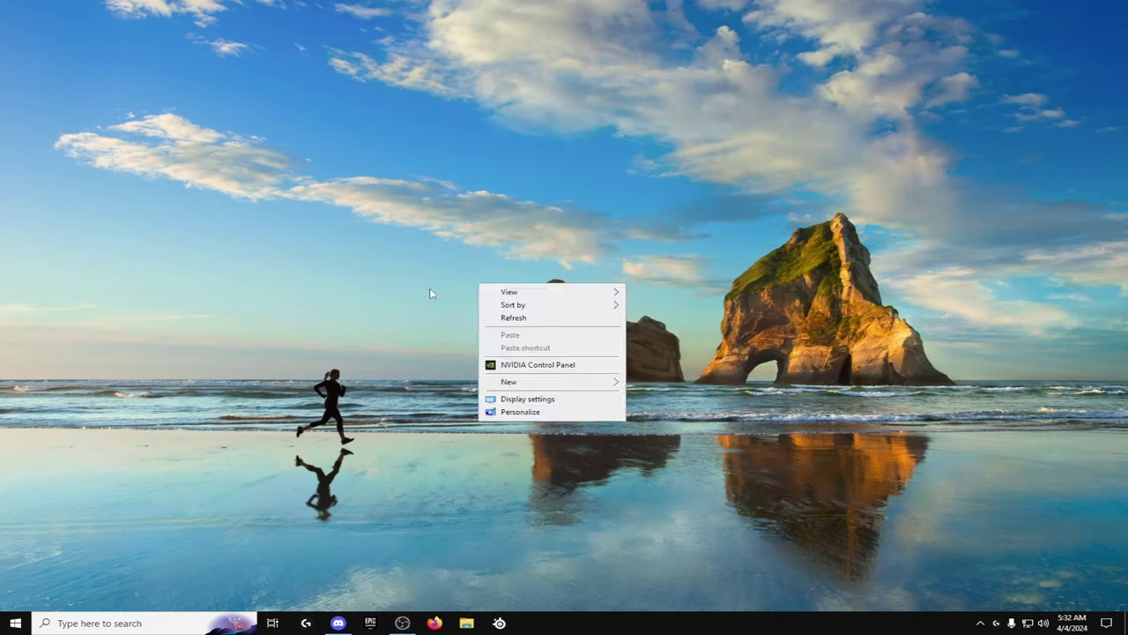
click(430, 292)
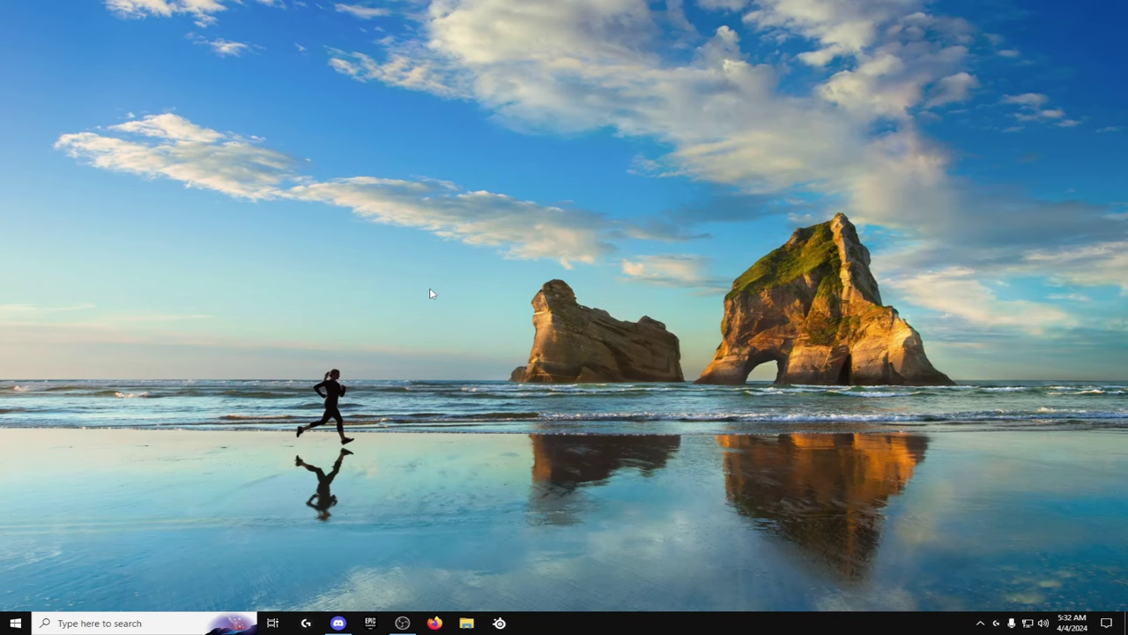
Search Windows for "task" and open Task Manager again from the desktop.
click(91, 623)
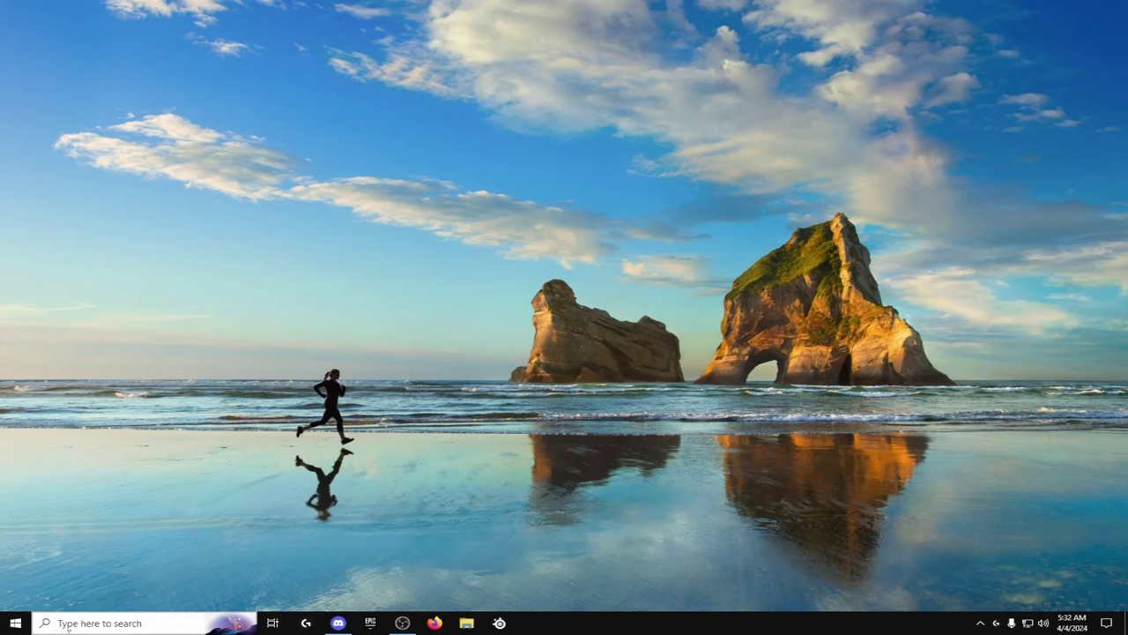
text(task)
click(391, 380)
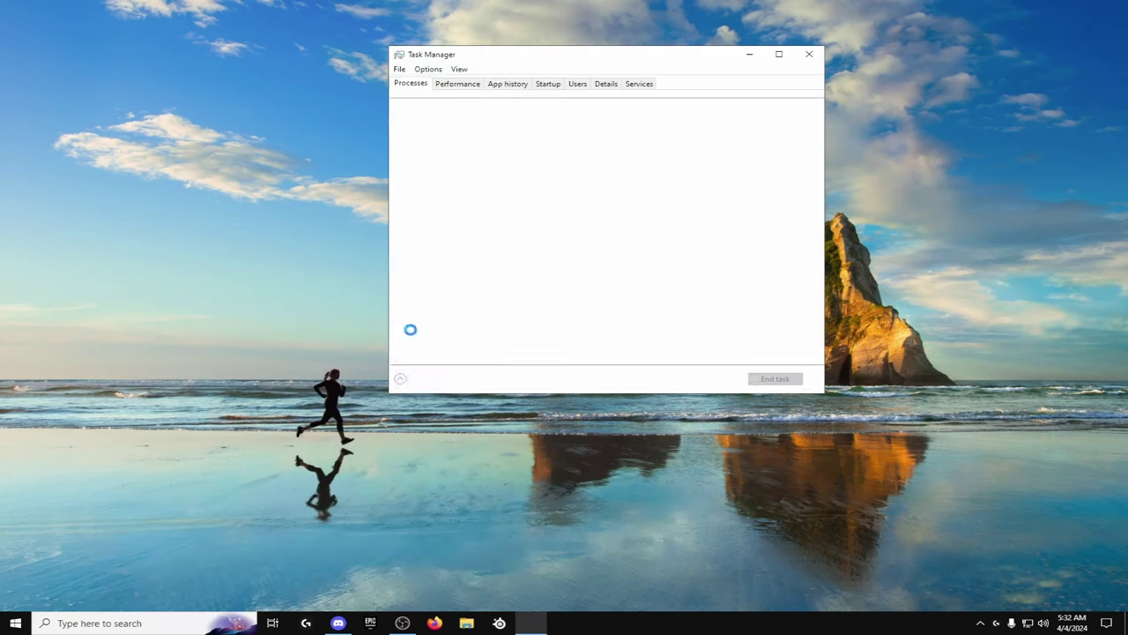
View the performance details of the NVIDIA GPU 1 in Task Manager, and close the window.
click(457, 83)
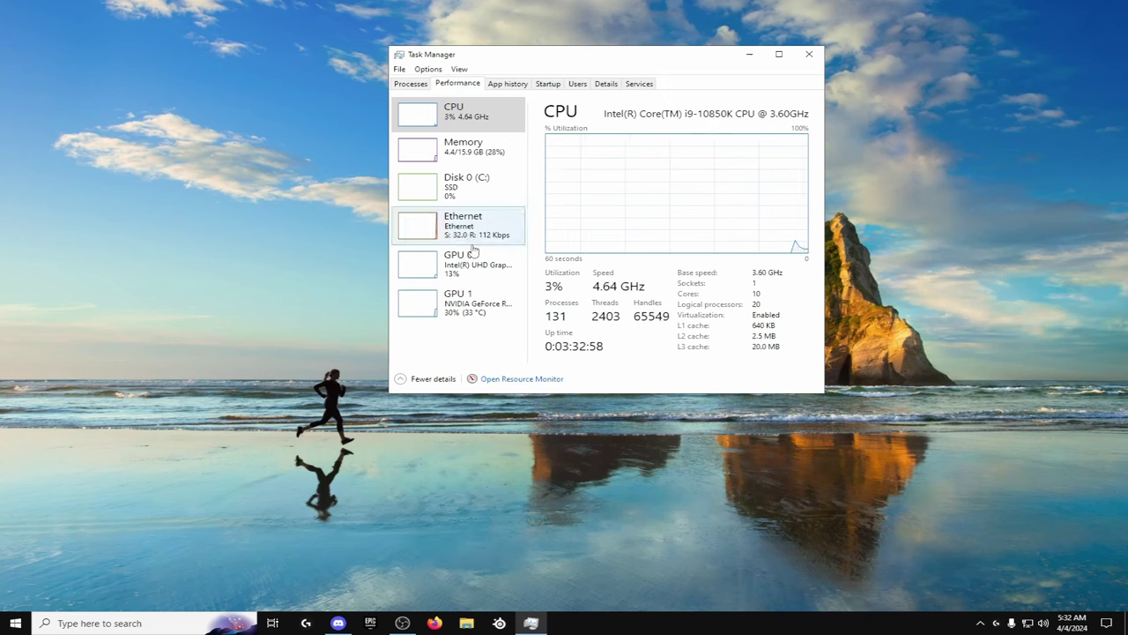
click(473, 301)
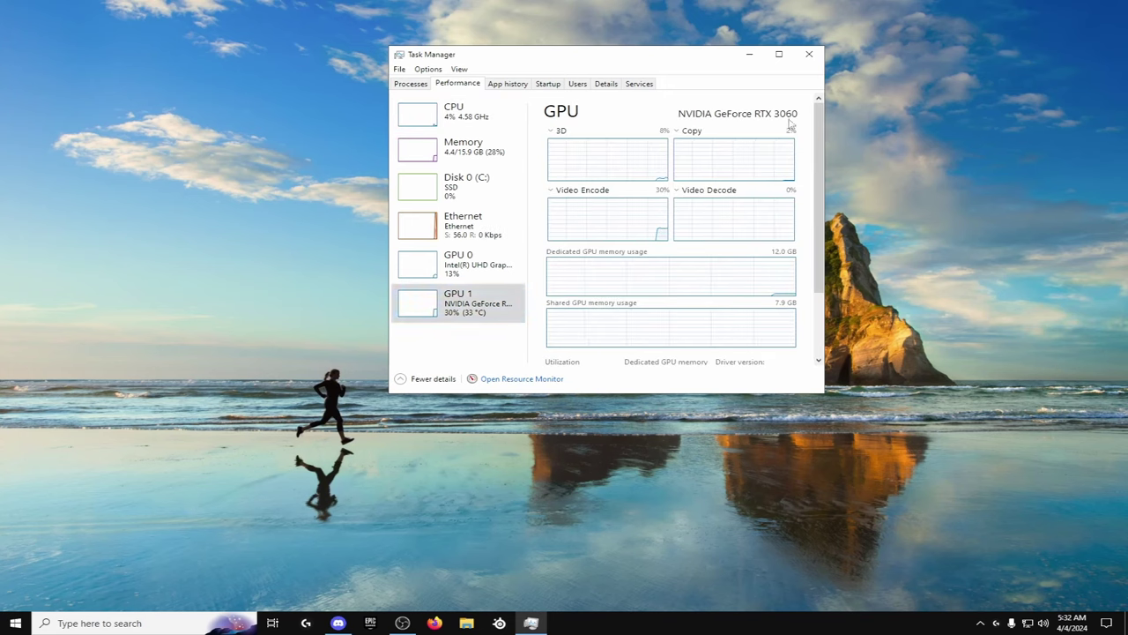
click(809, 55)
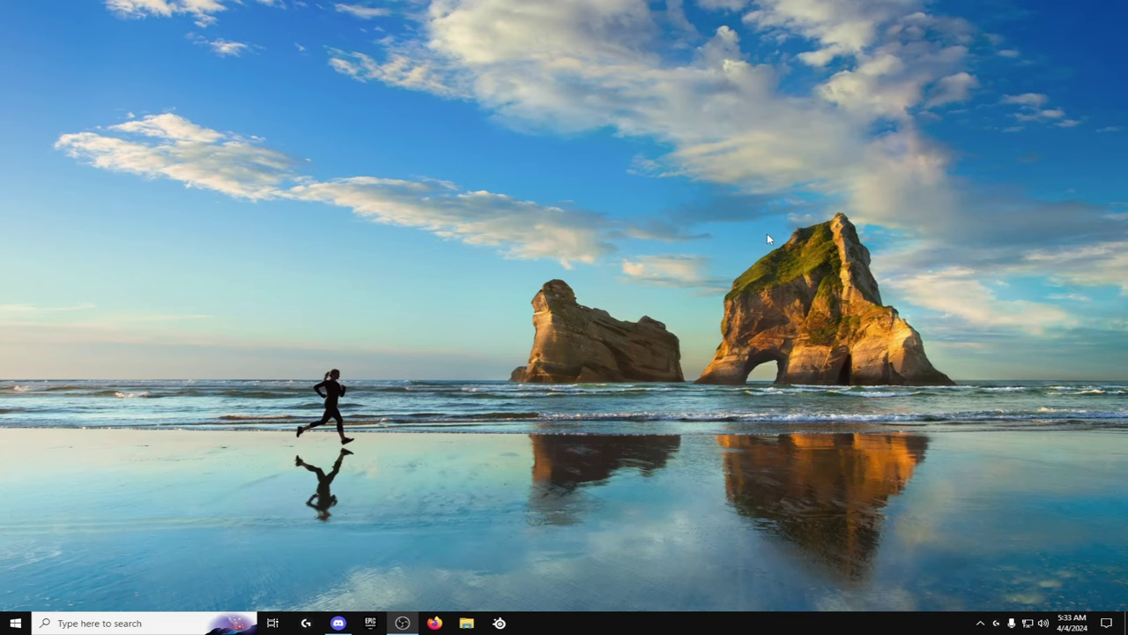
click(35, 619)
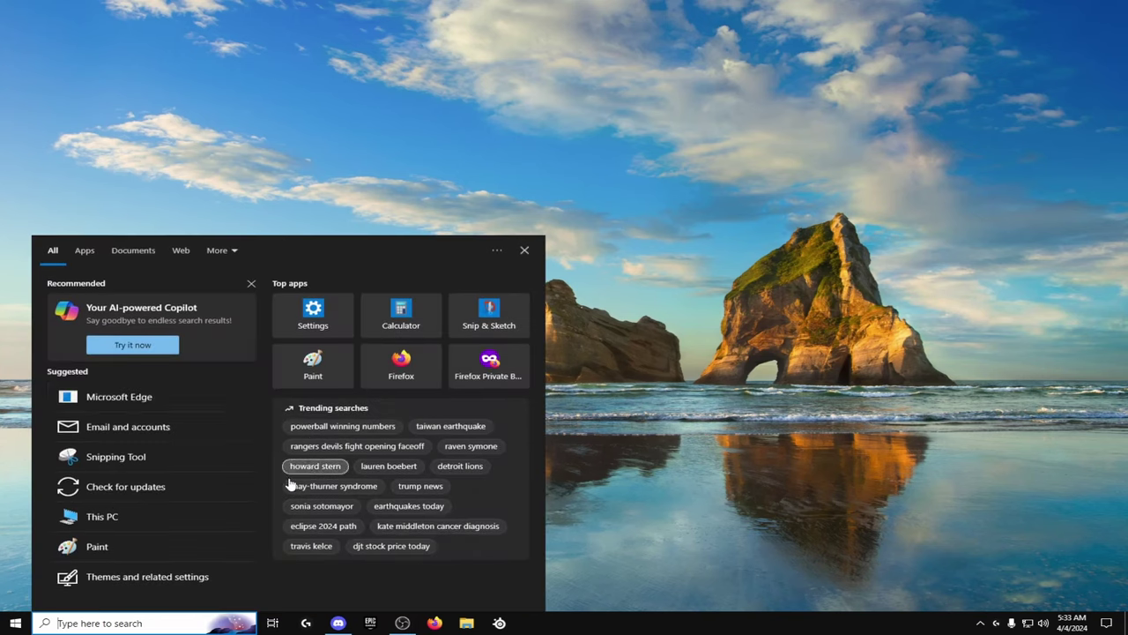
click(16, 622)
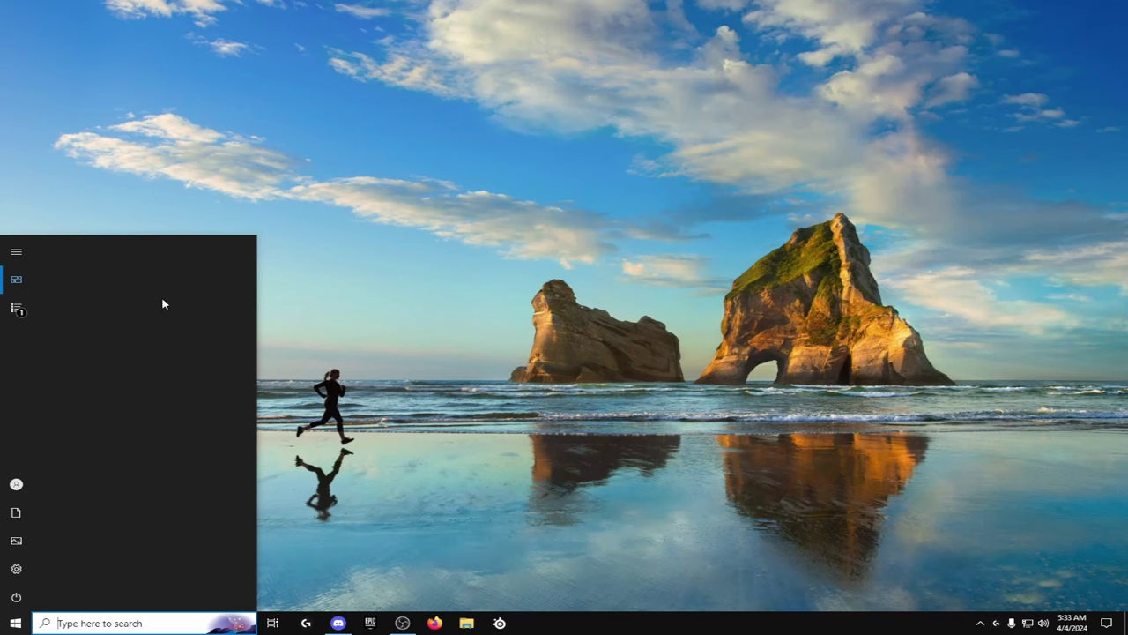
click(846, 594)
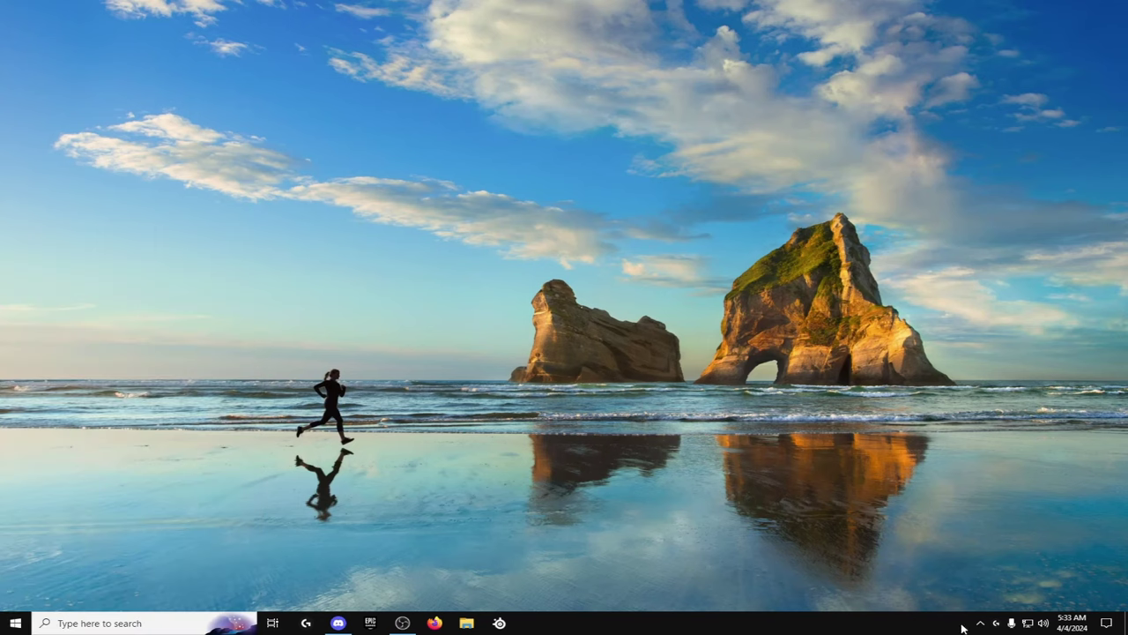
right_click(629, 564)
click(505, 343)
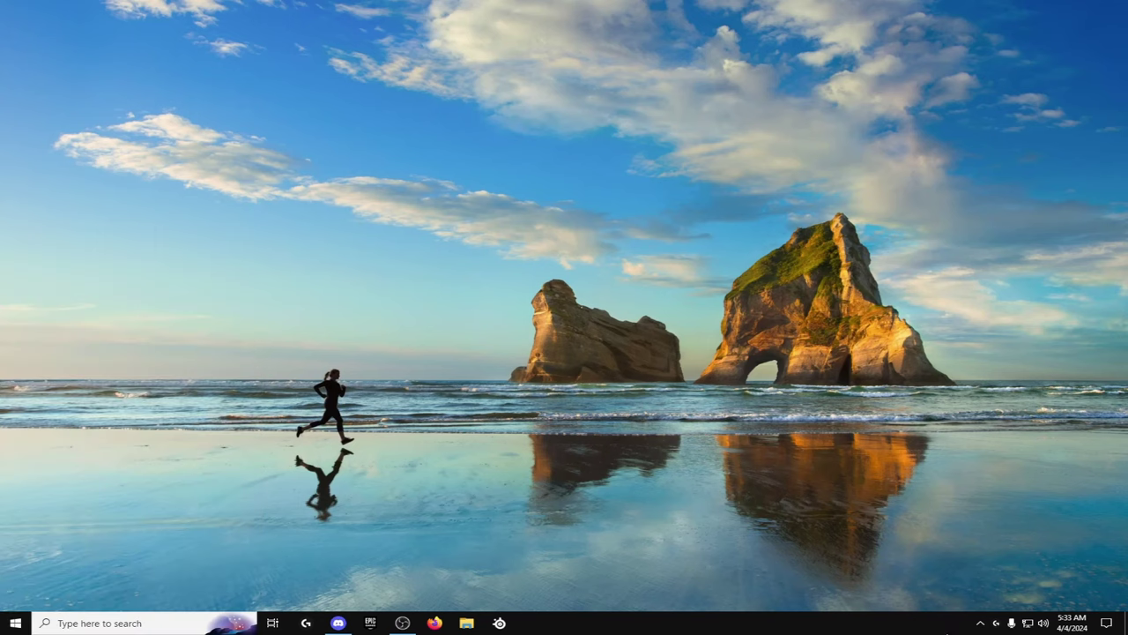